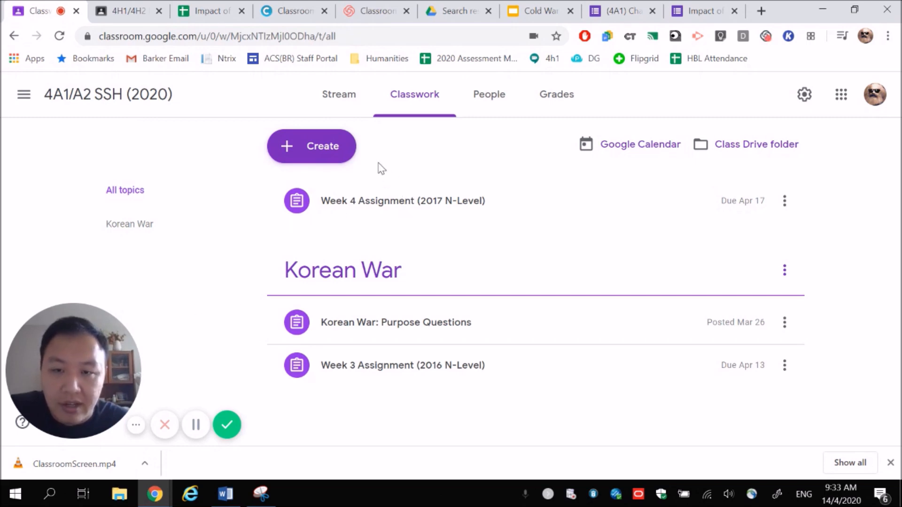
- Create a short-answer question reading "What have you learnt?" and post it to the class
left_click(333, 153)
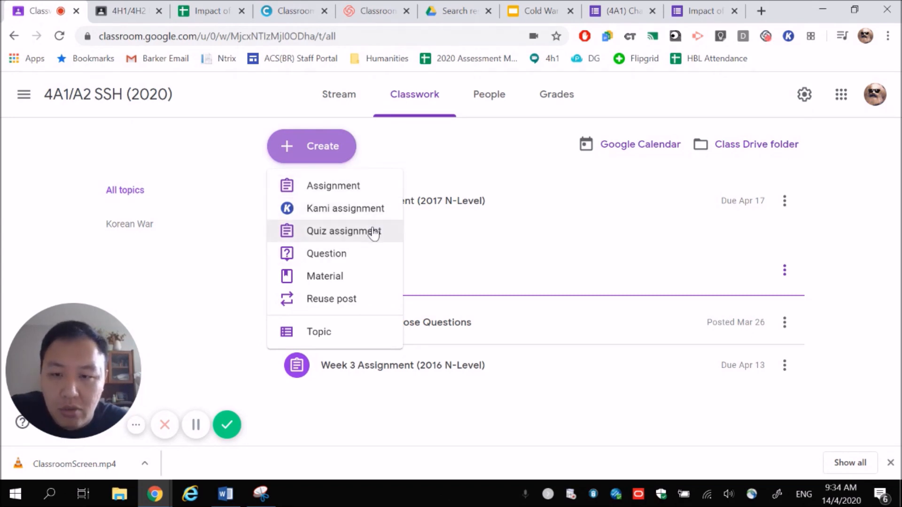
left_click(365, 263)
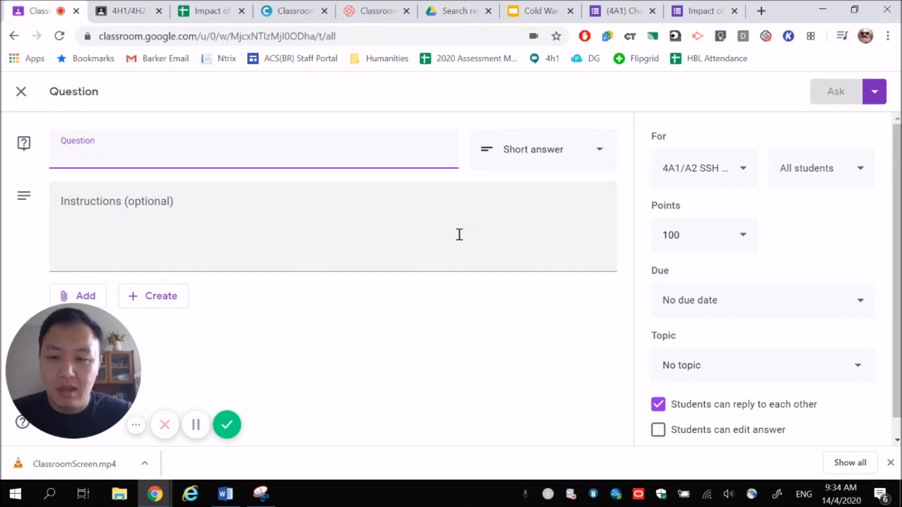
type("What ha")
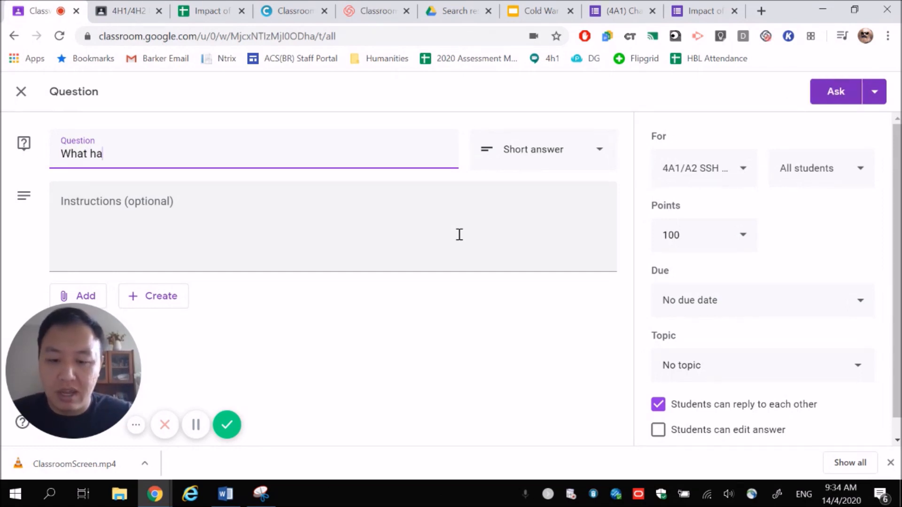
type("ve you l")
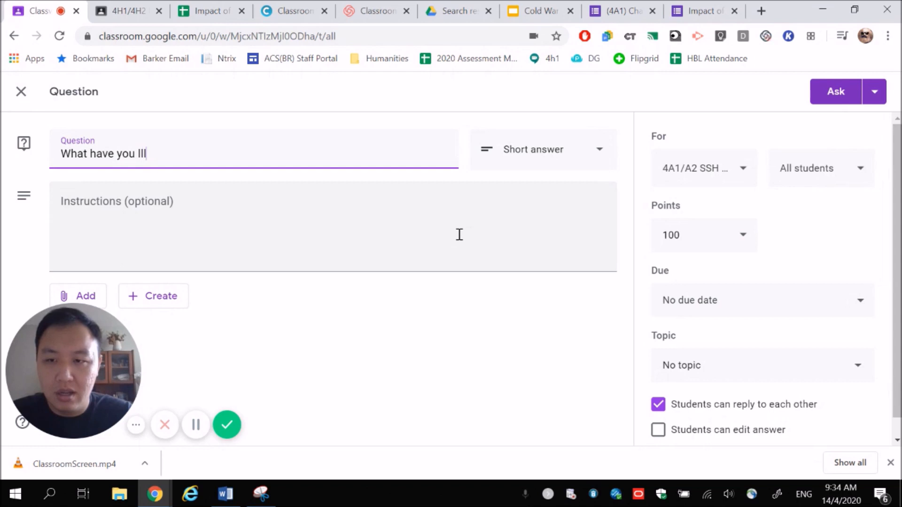
type("earnt?")
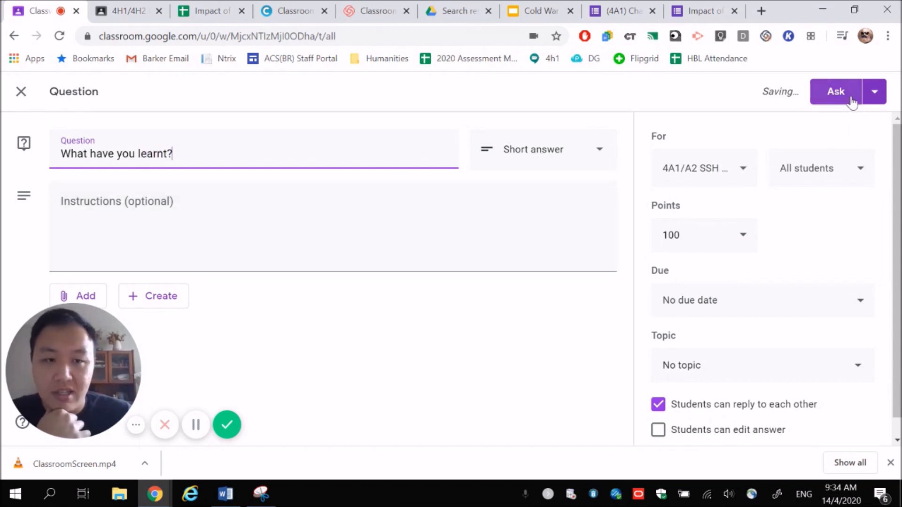
left_click(837, 92)
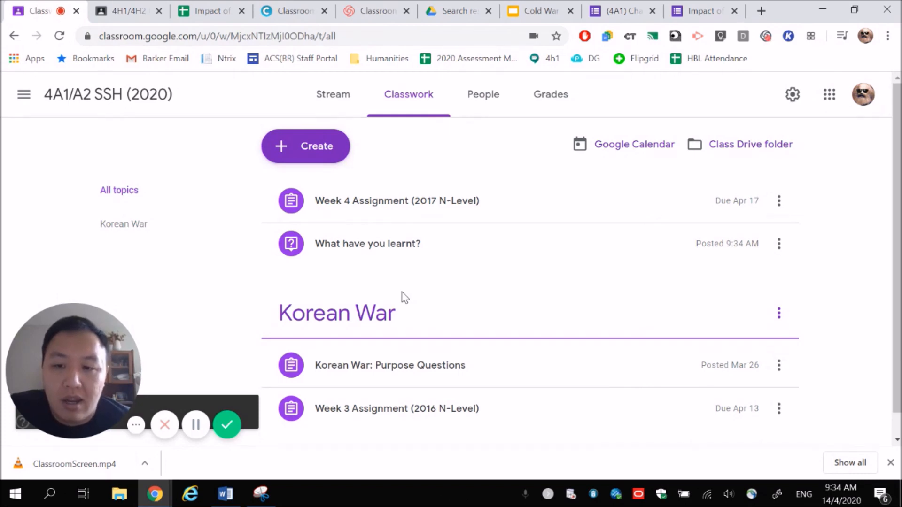
- Delete the "What have you learnt?" question from the classwork list
left_click(780, 250)
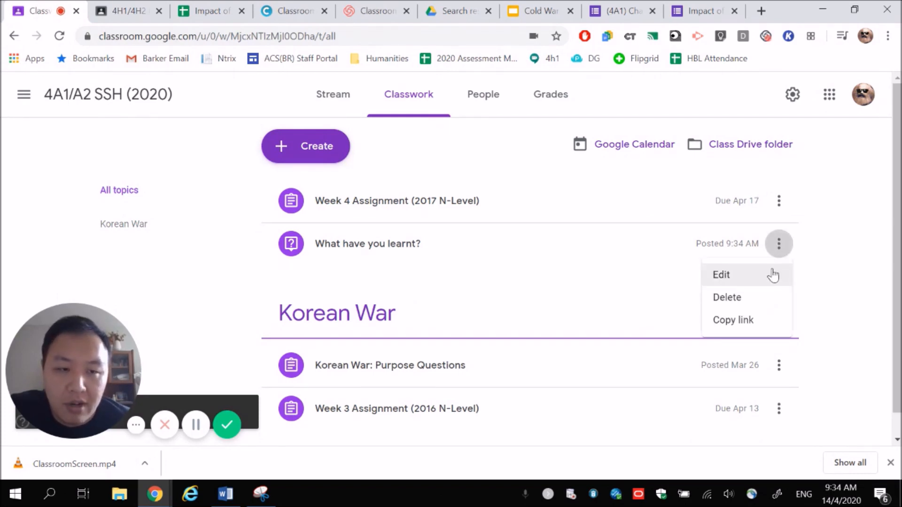
left_click(754, 304)
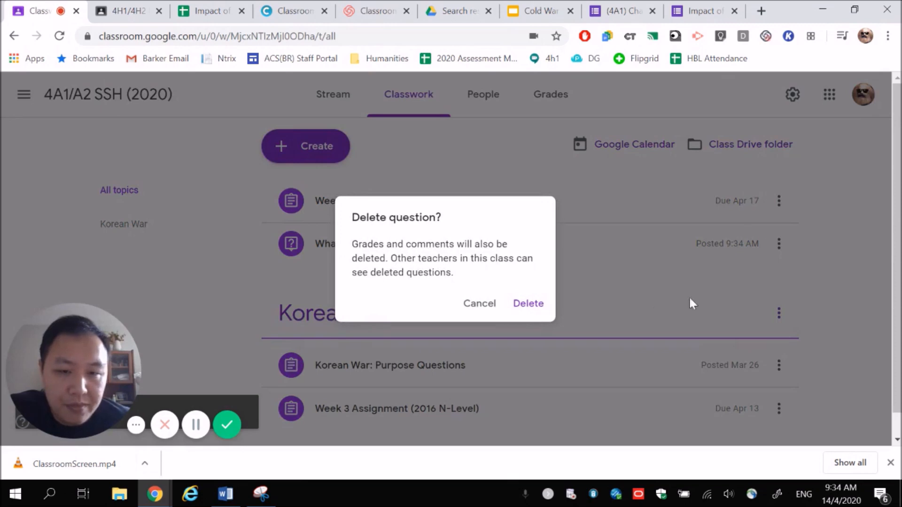
left_click(529, 305)
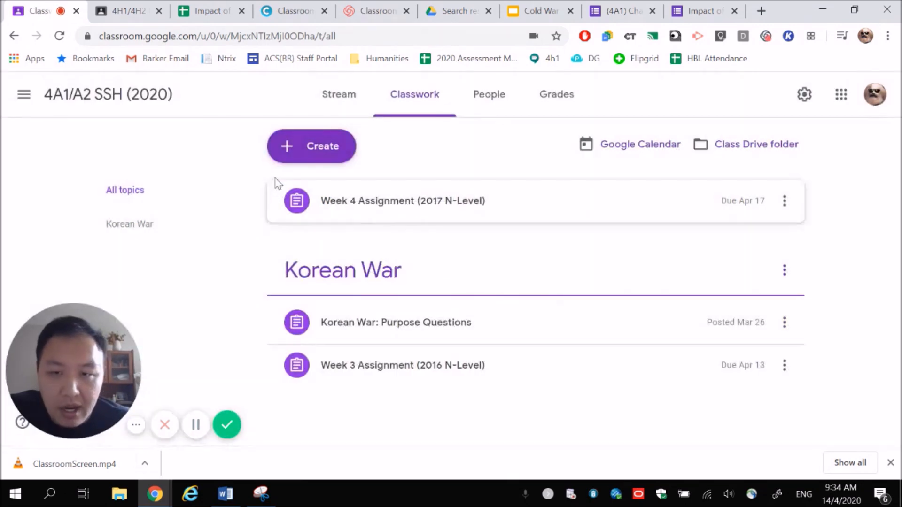
- Examine the attachment sources offered in a new material post and close the post unpublished
left_click(305, 150)
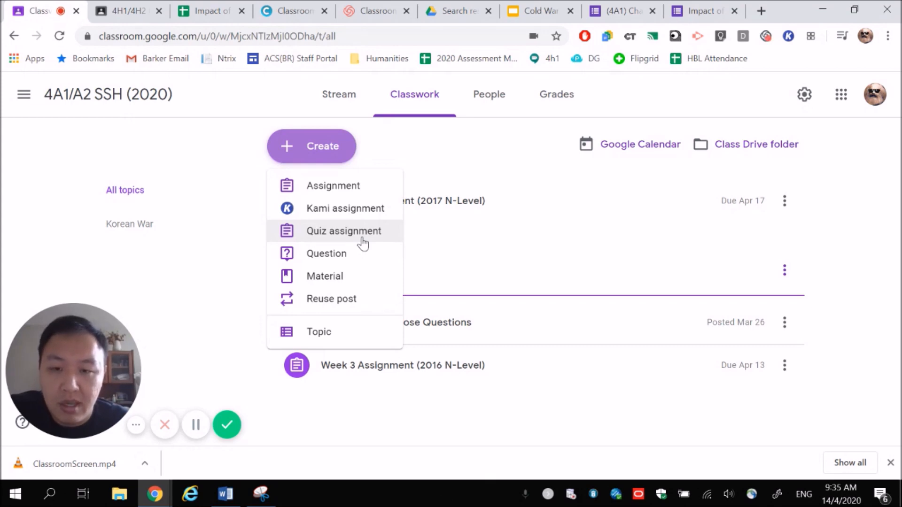
left_click(354, 279)
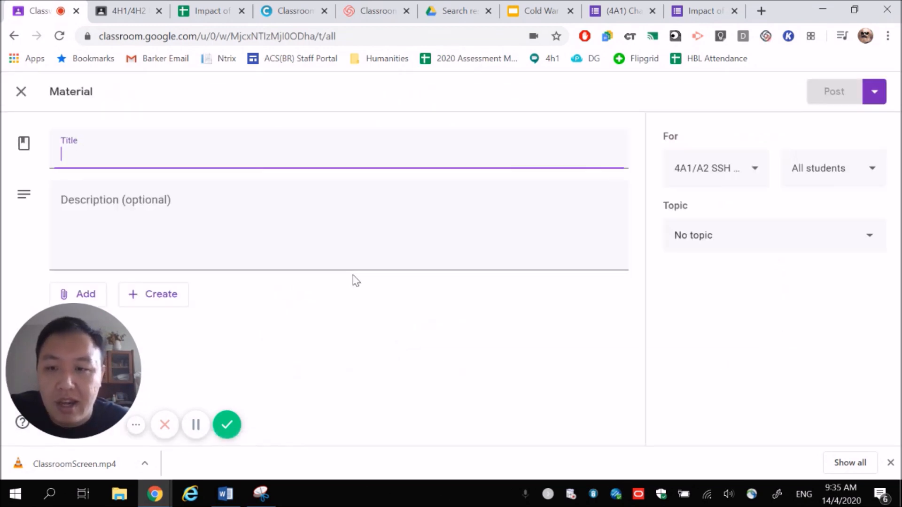
left_click(100, 296)
left_click_drag(117, 348, 796, 319)
left_click(94, 302)
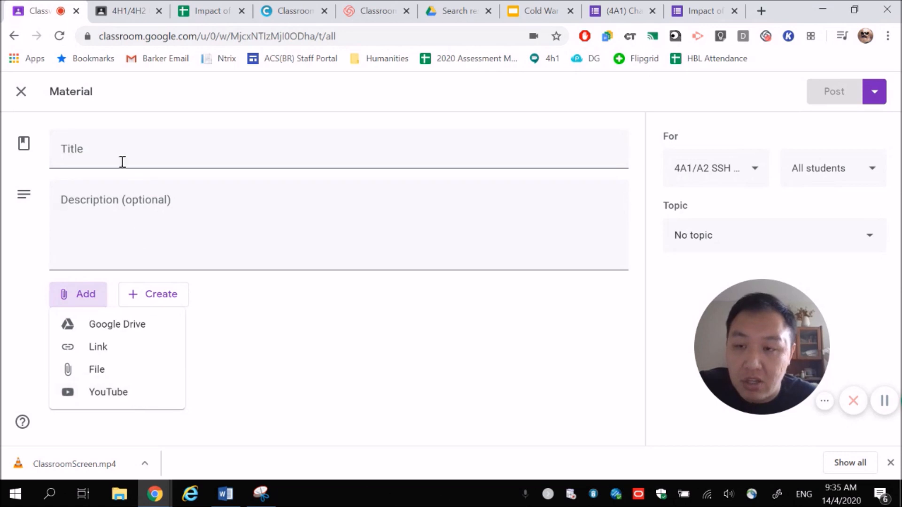
left_click(20, 92)
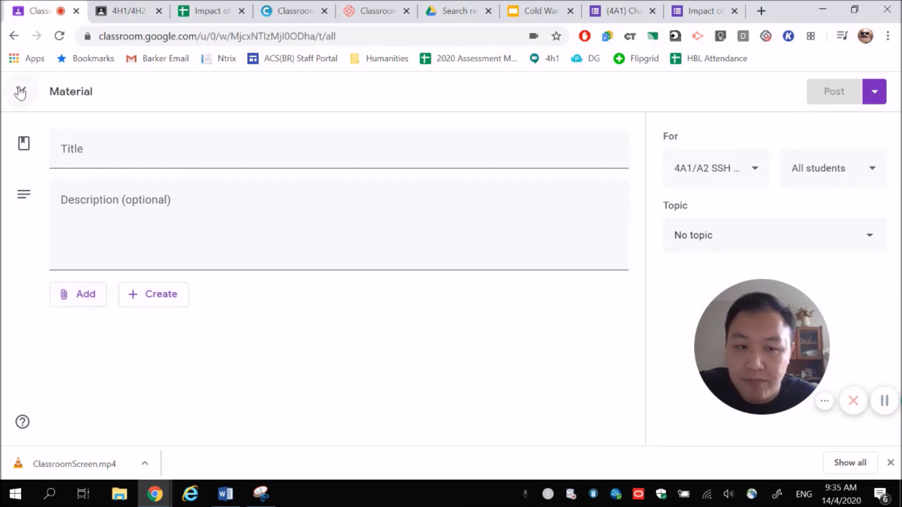
left_click(21, 93)
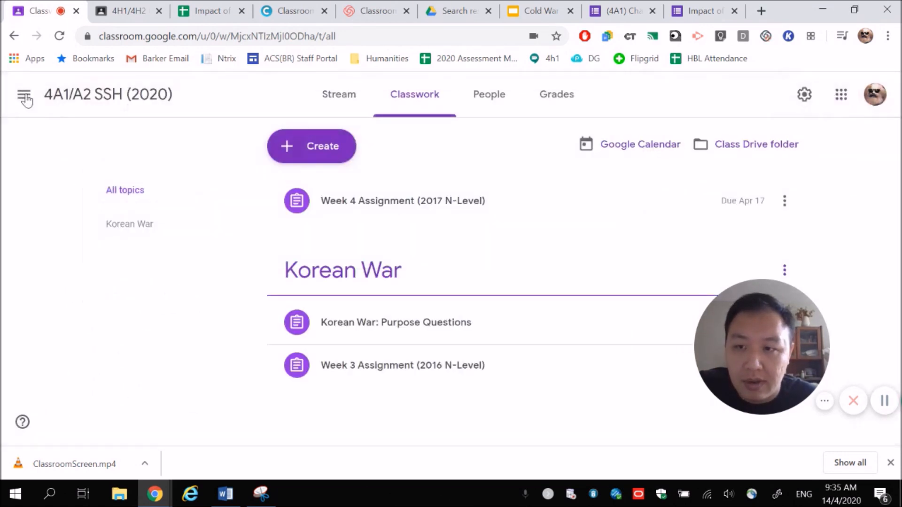
- Start a new assignment for the class and title it "HBL Week 4 Assignement"
left_click(331, 157)
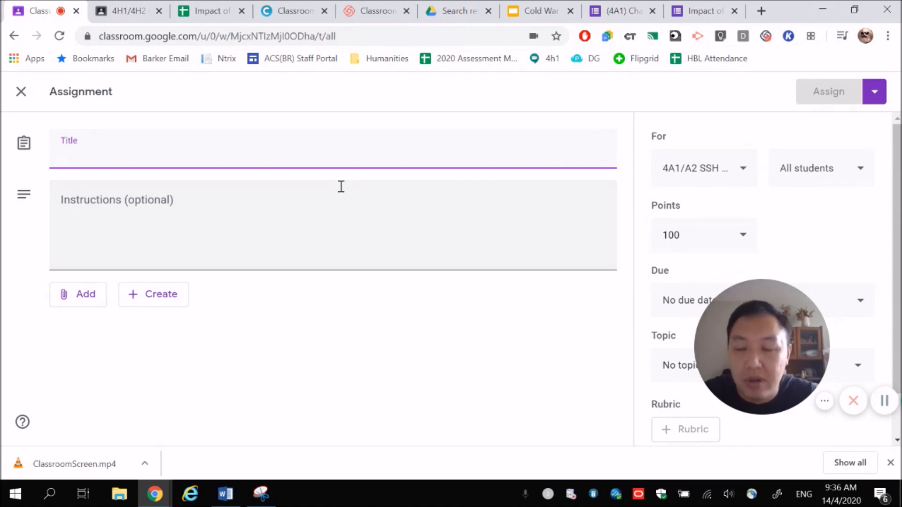
left_click_drag(740, 373, 284, 398)
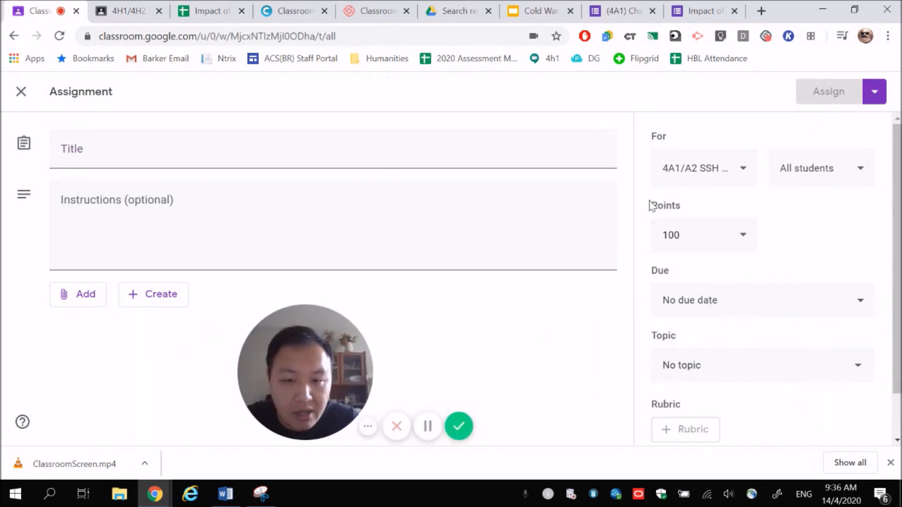
left_click(256, 324)
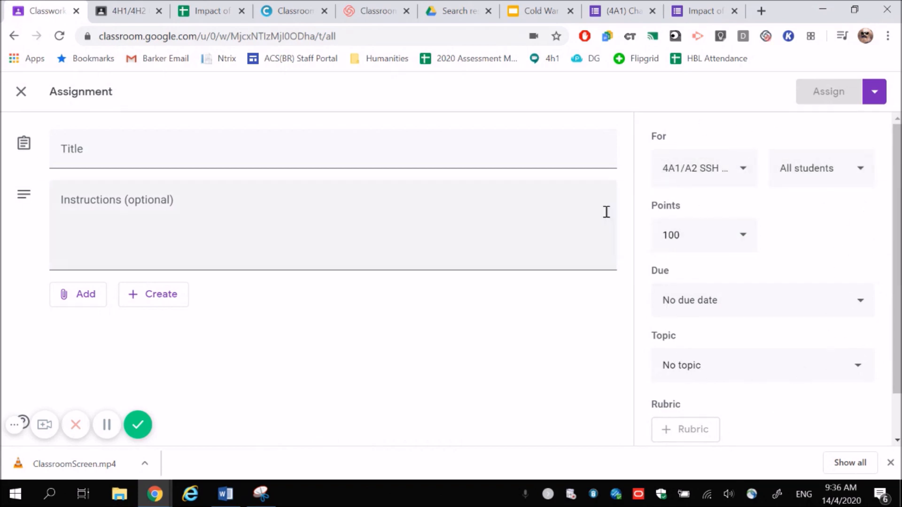
left_click(455, 165)
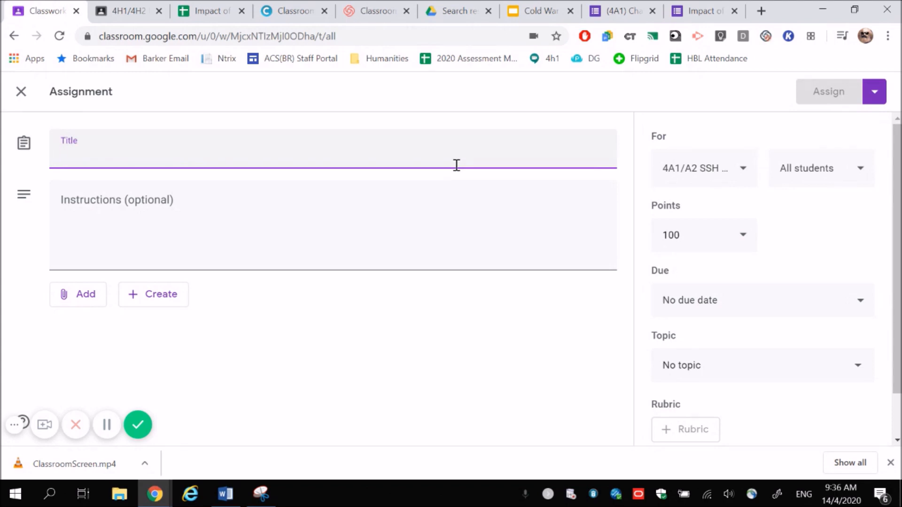
type("HBL Wek")
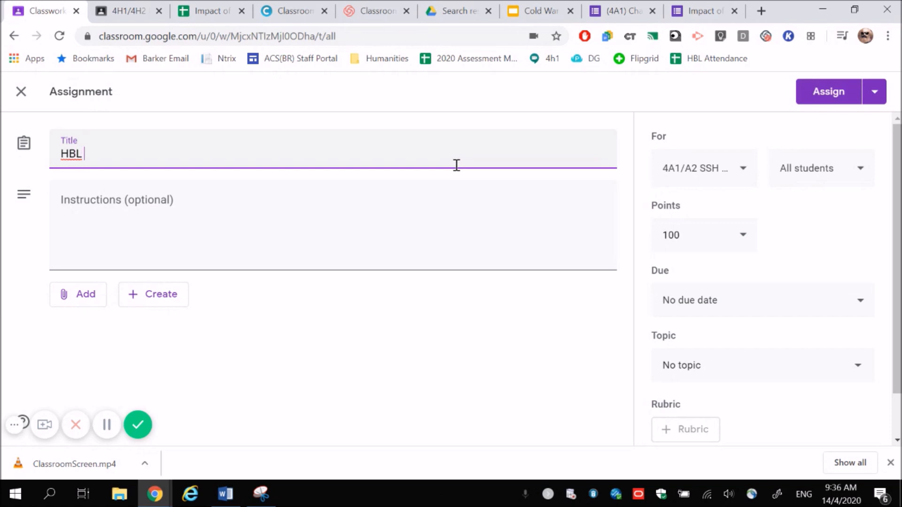
key("BackSpace")
type("ek 4 Assignement")
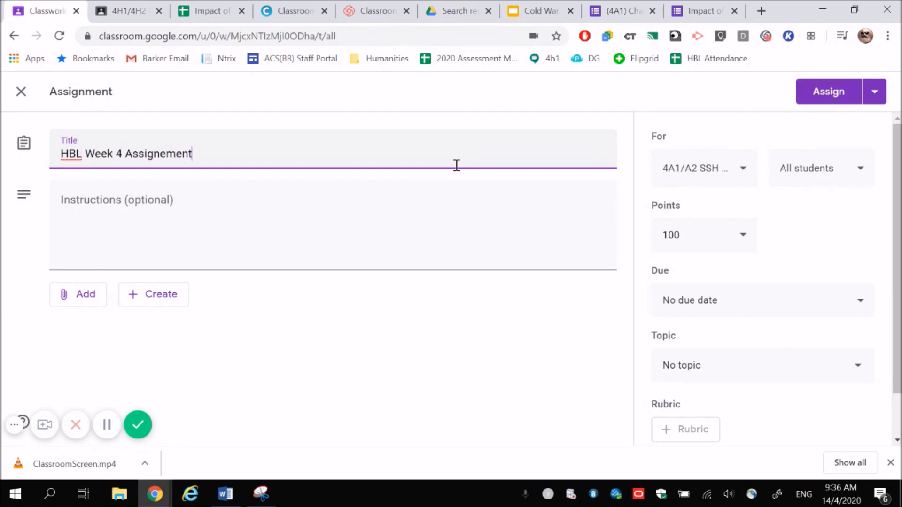
- Enter the assignment instructions "Complete the work by today"
key("Tab")
type("Comple")
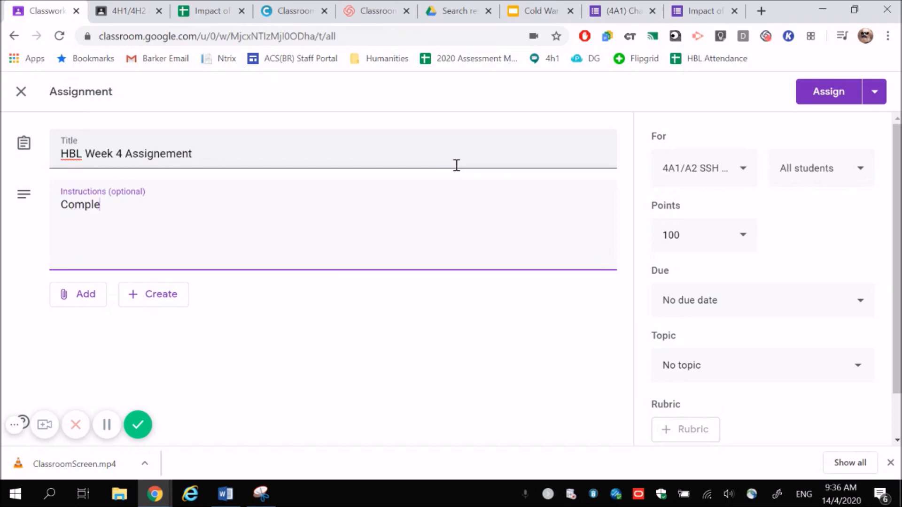
type("te the work by today")
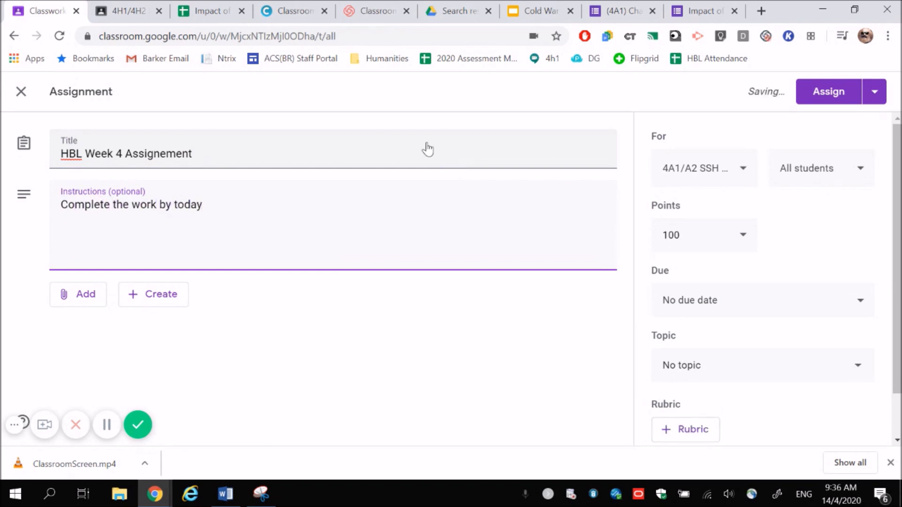
- Attach the recent Google Drive document "4A2 SS Week 4 Assignment (2019 N-Level)" to the assignment
scroll(514, 276, "down", 1)
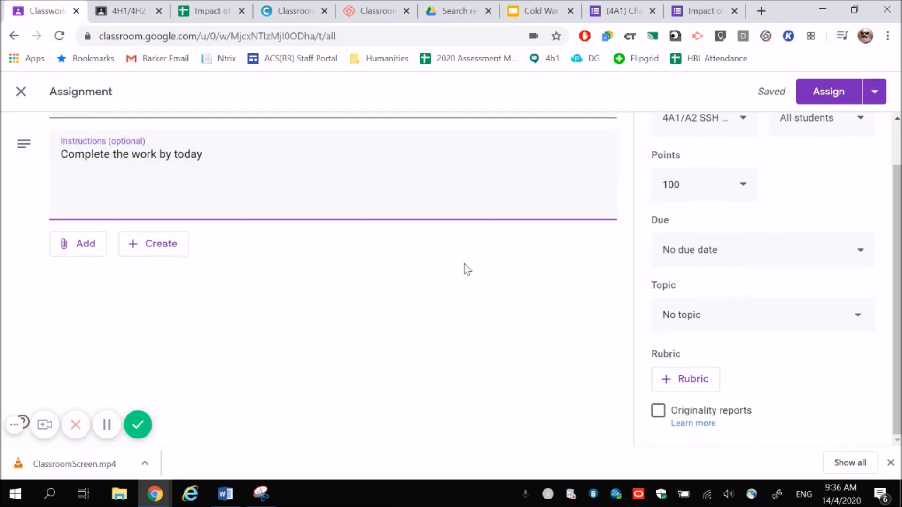
scroll(466, 270, "up", 1)
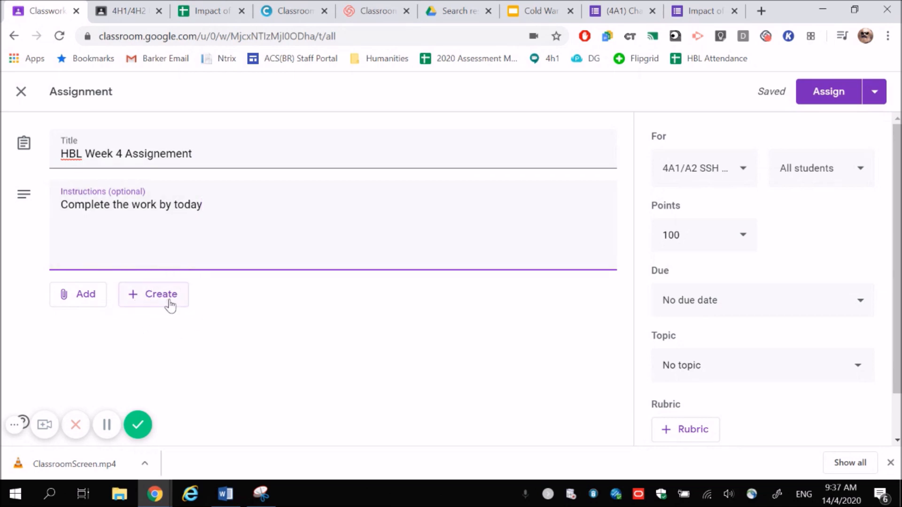
left_click(94, 301)
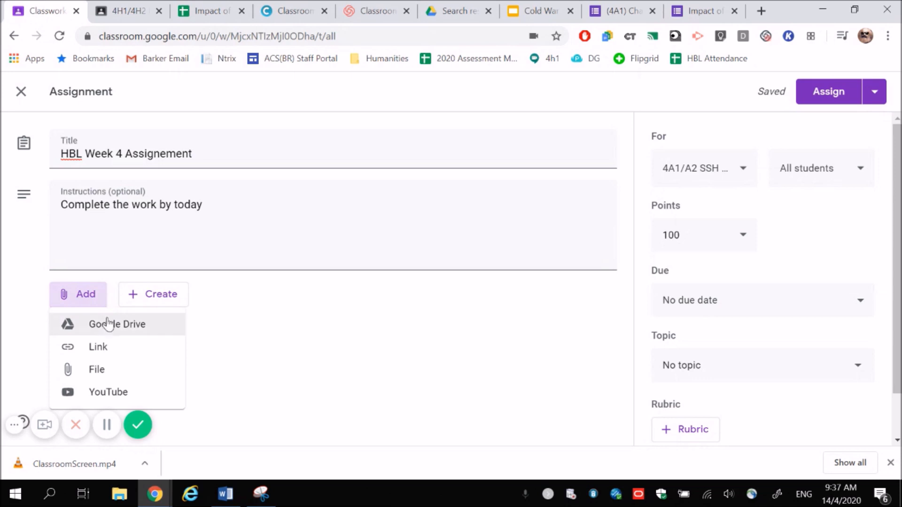
left_click(108, 326)
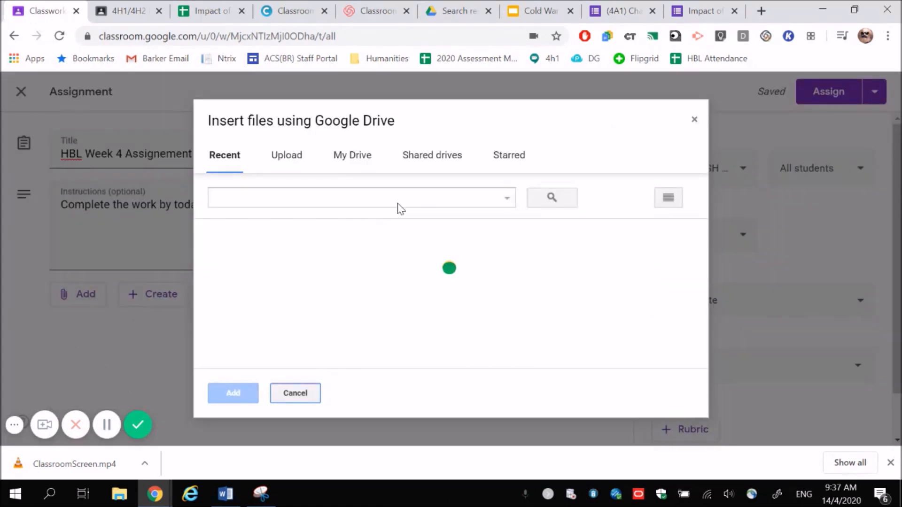
scroll(517, 274, "down", 5)
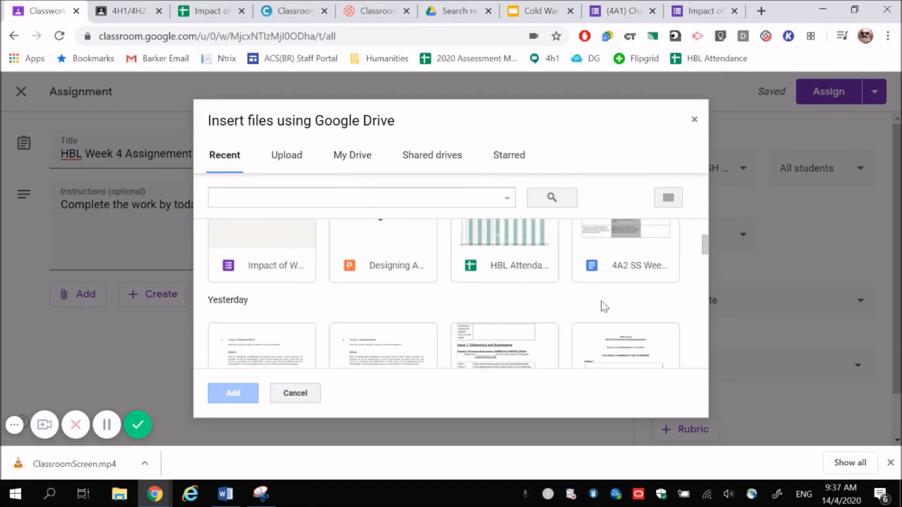
scroll(606, 306, "up", 2)
left_click(630, 291)
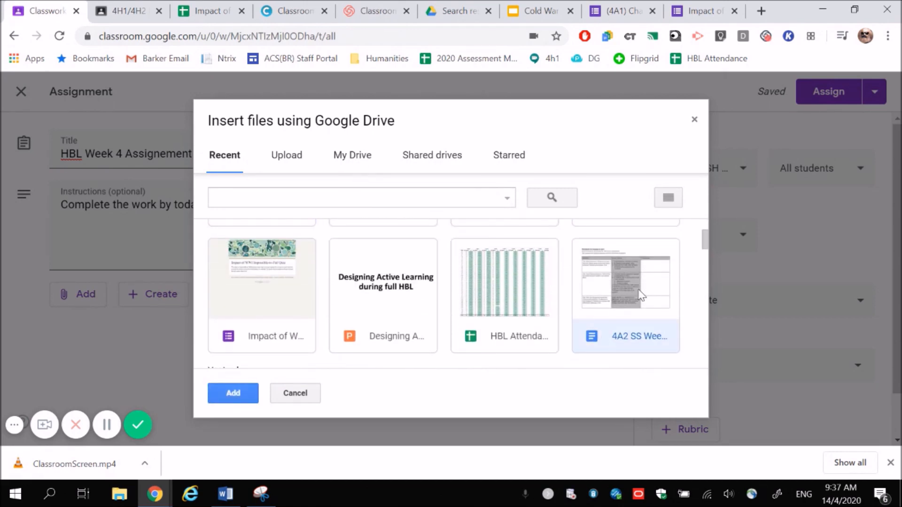
double_click(636, 297)
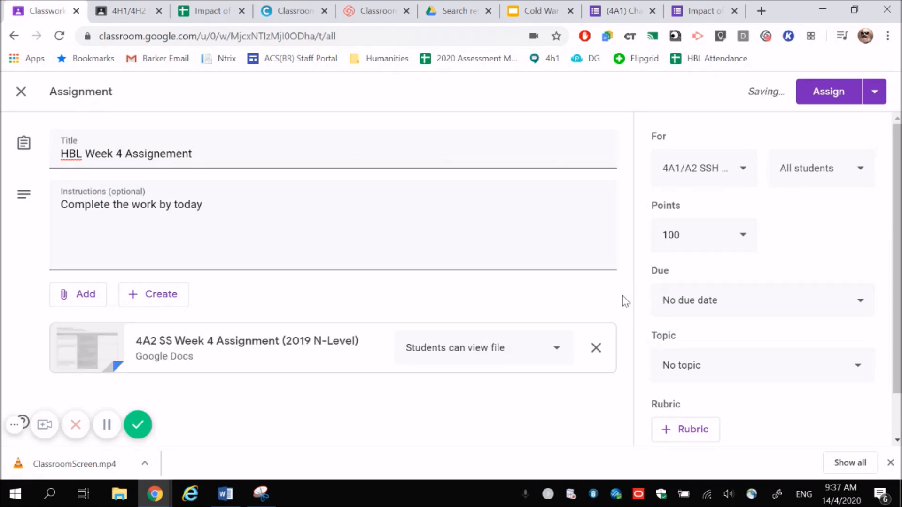
- Review the question, guidance and answer columns in the attached document and return to the assignment
left_click(238, 342)
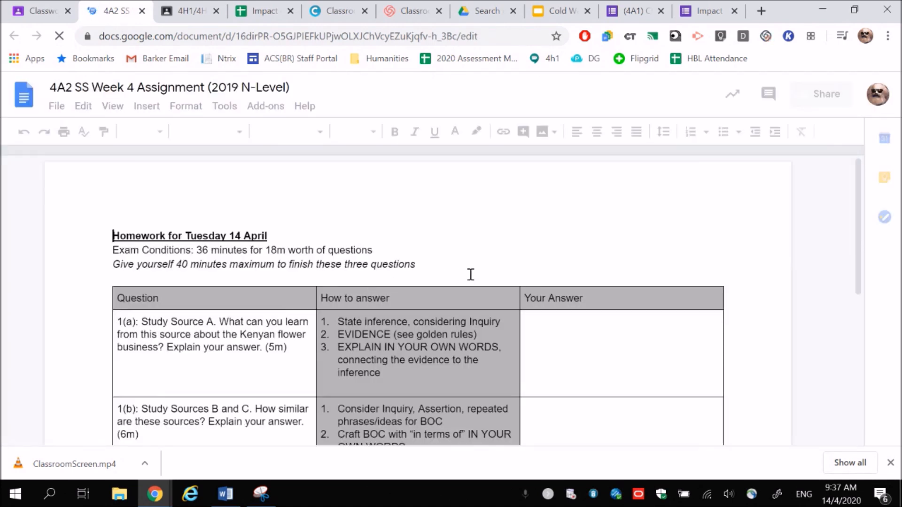
scroll(502, 268, "down", 3)
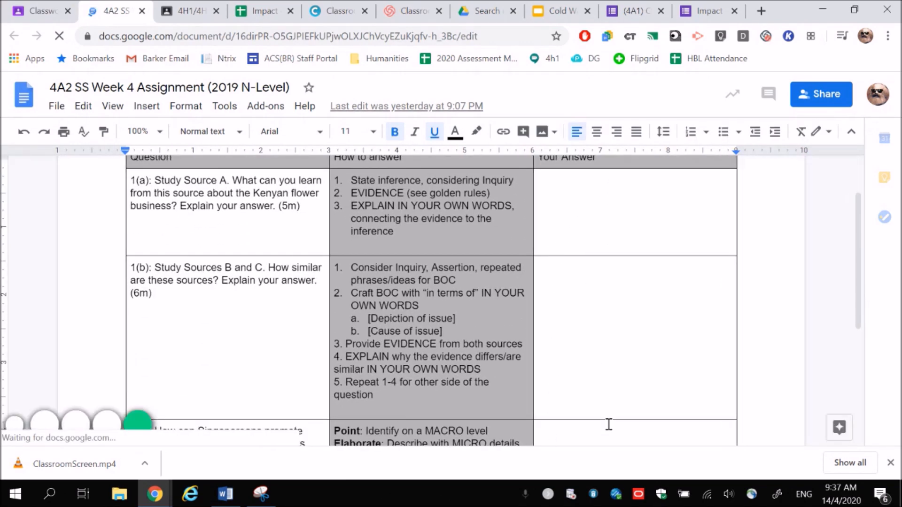
key("ctrl+a")
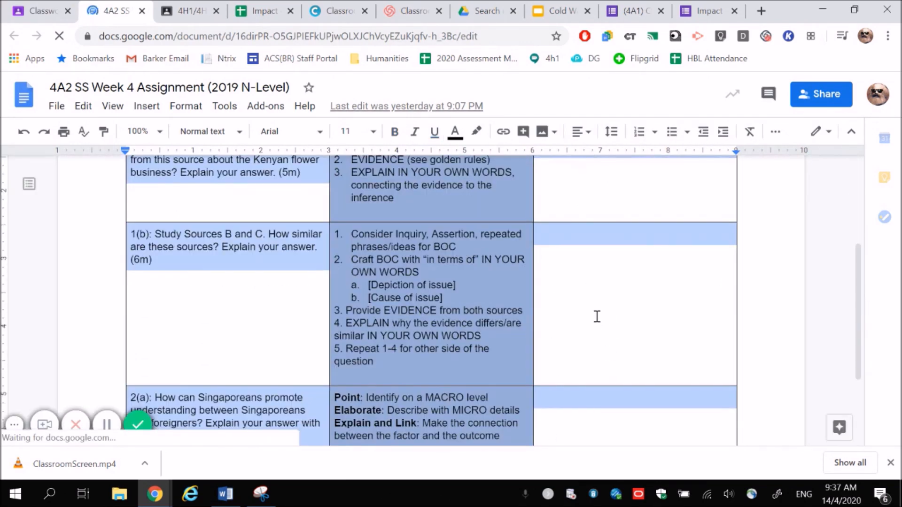
scroll(596, 317, "up", 2)
left_click(597, 317)
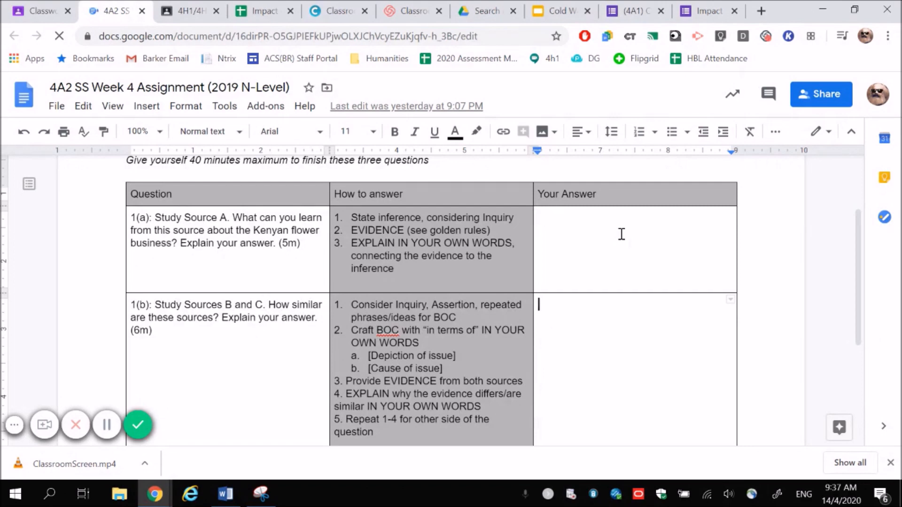
left_click(142, 11)
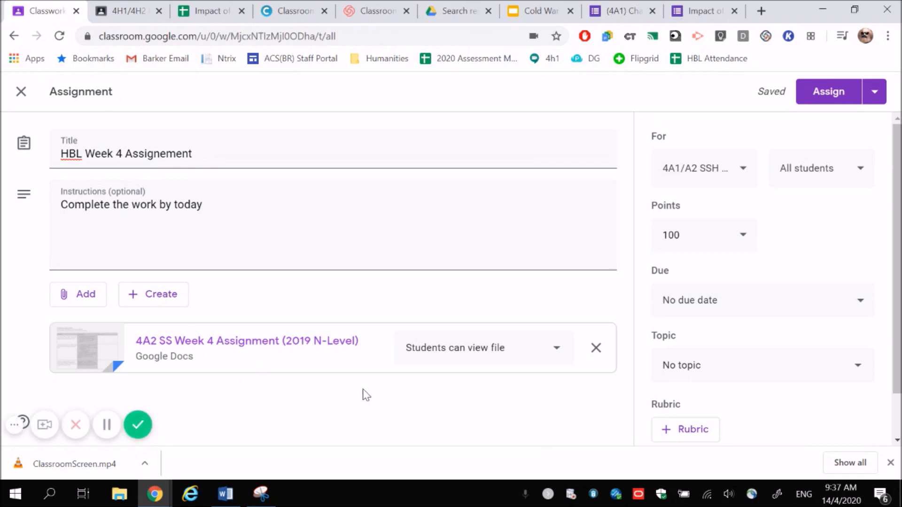
- Set the attached worksheet to "Make a copy for each student" and close the draft assignment
left_click(540, 355)
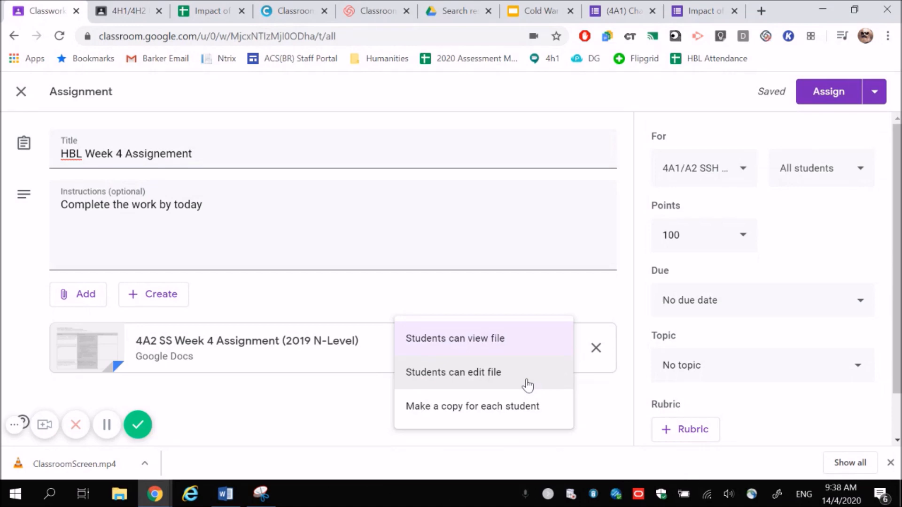
left_click(520, 420)
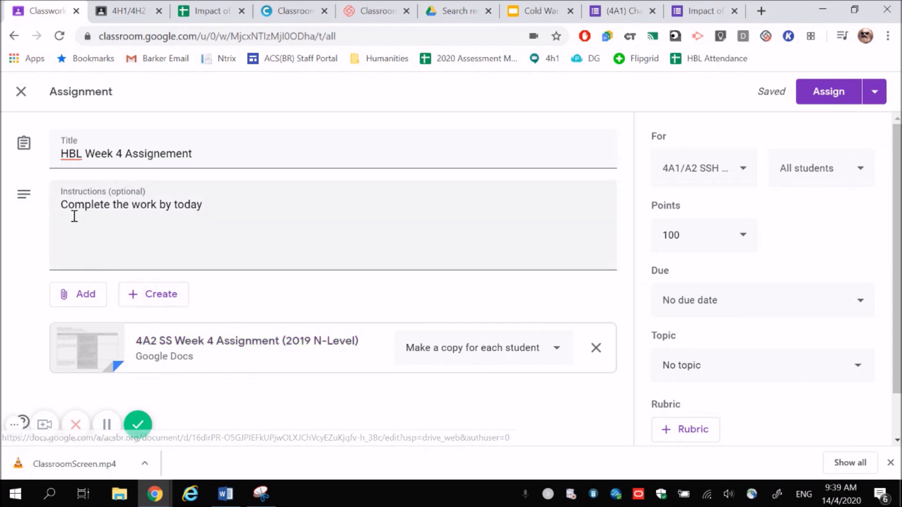
left_click(22, 92)
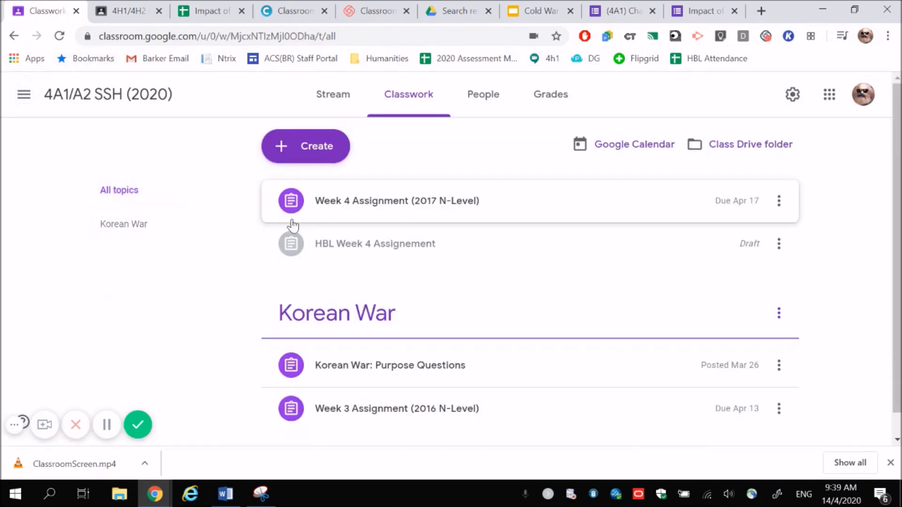
- Expand "Week 4 Assignment (2017 N-Level)" in the classwork list and review its instructions, rubric and attachments
left_click(451, 212)
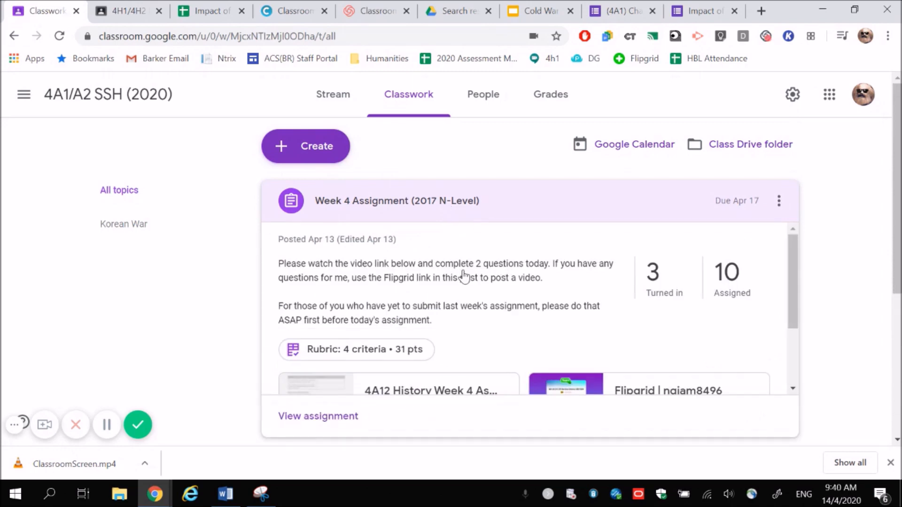
scroll(469, 316, "down", 2)
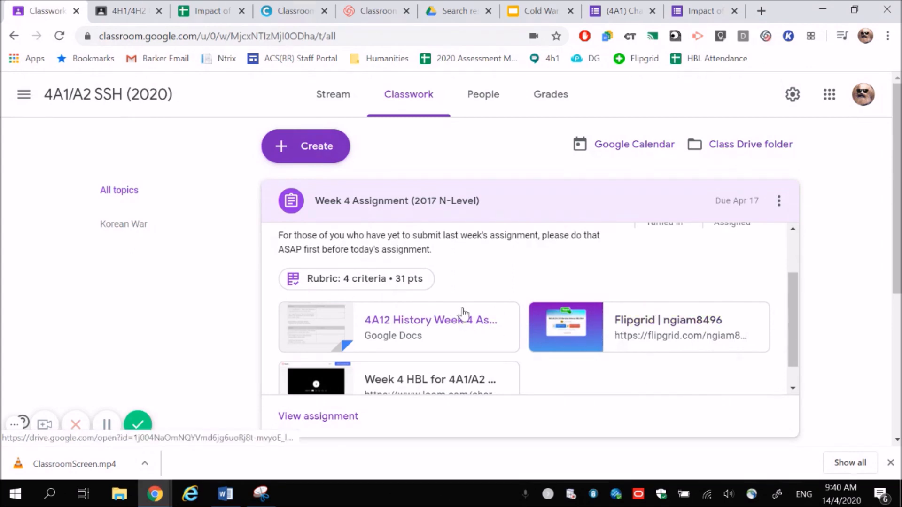
scroll(459, 316, "down", 1)
scroll(436, 296, "up", 2)
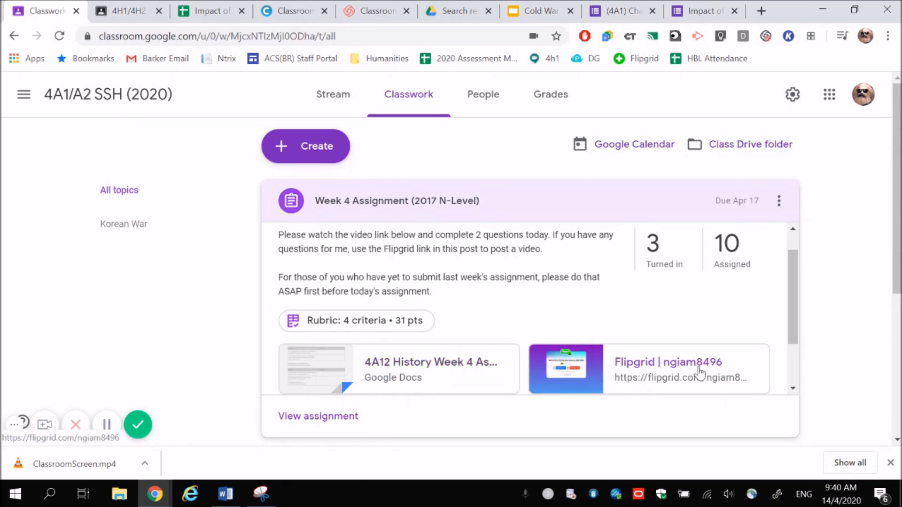
scroll(688, 364, "down", 2)
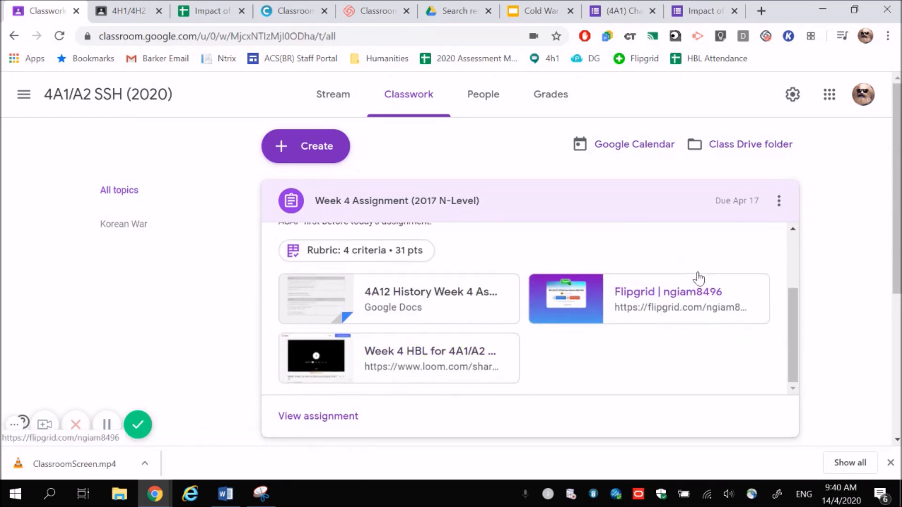
scroll(728, 305, "up", 2)
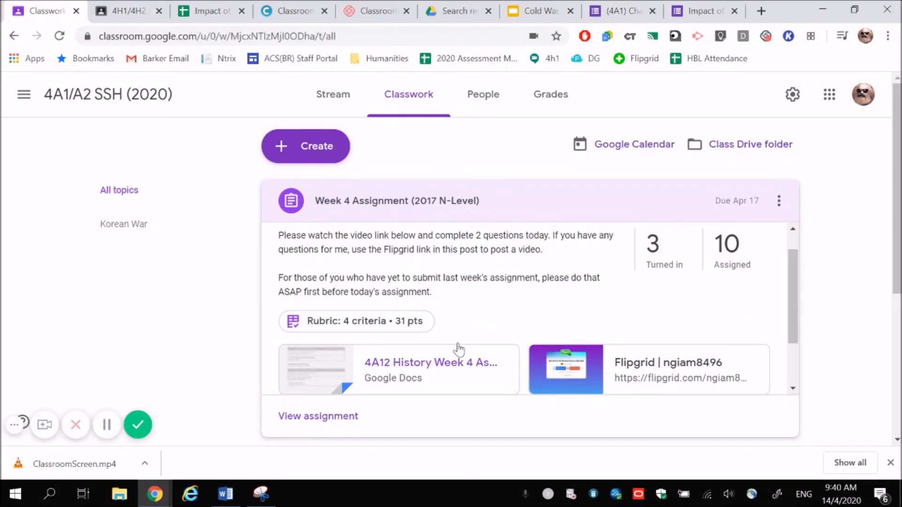
- View the full 2017 N-Level assignment and look over its instructions and the students' submission thumbnails
left_click(339, 417)
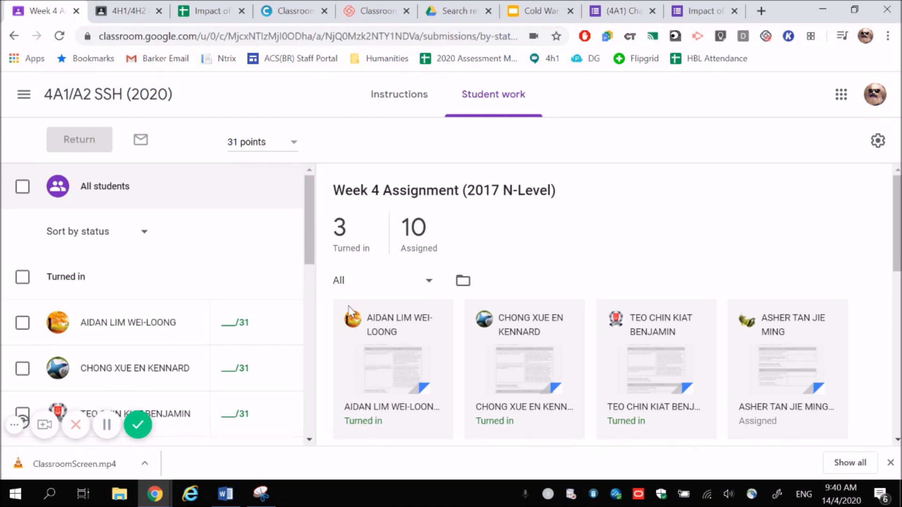
scroll(619, 329, "down", 3)
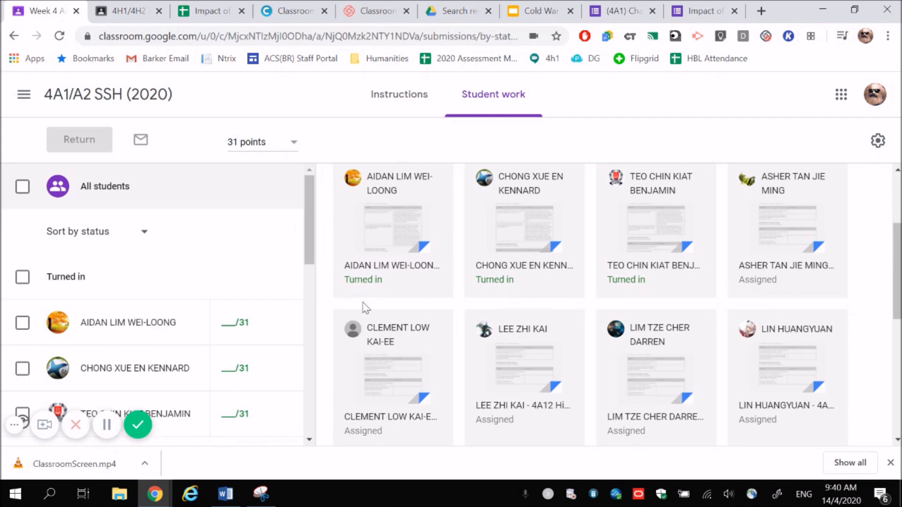
scroll(452, 310, "up", 3)
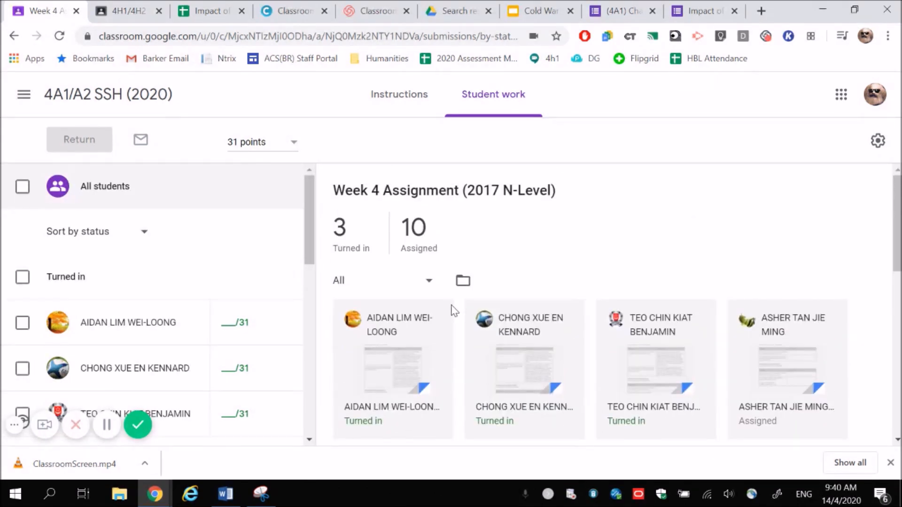
left_click(406, 100)
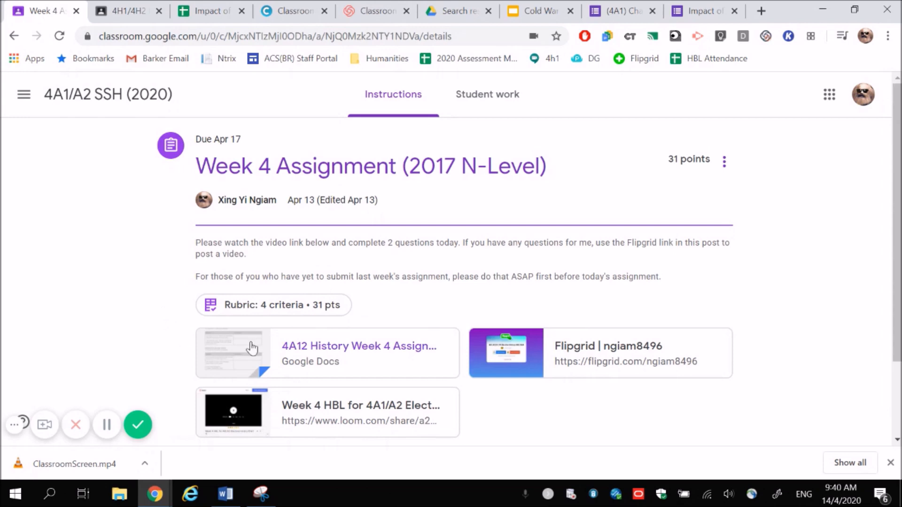
left_click(489, 108)
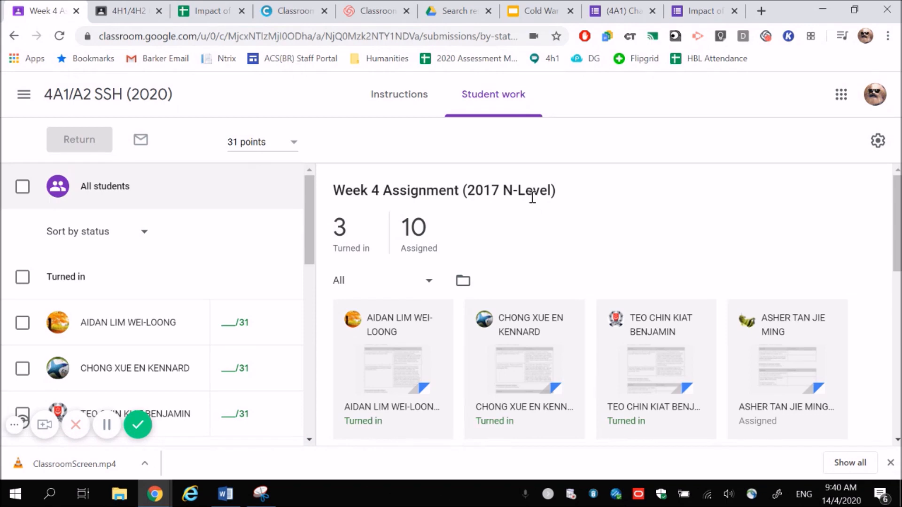
scroll(532, 197, "down", 3)
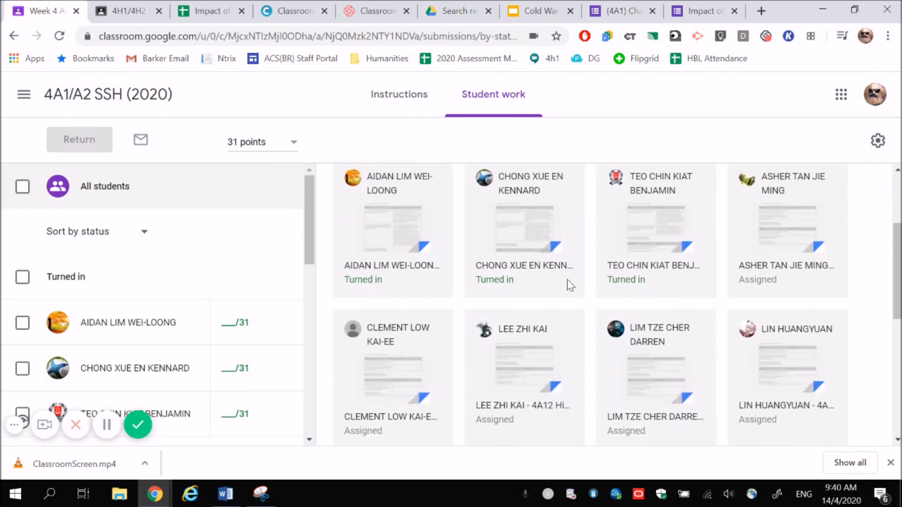
- Open the first turned-in submission and read through the student's answers for Monday and Thursday's homework
left_click(379, 233)
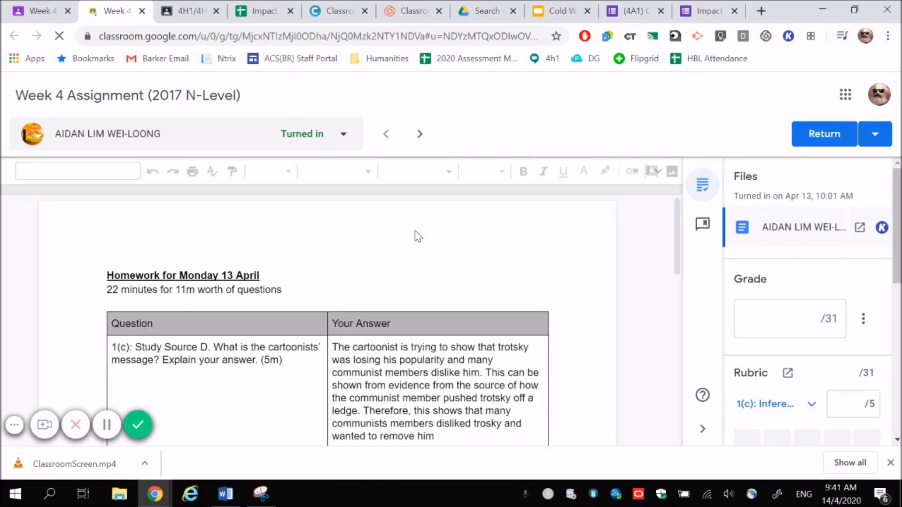
scroll(410, 282, "down", 2)
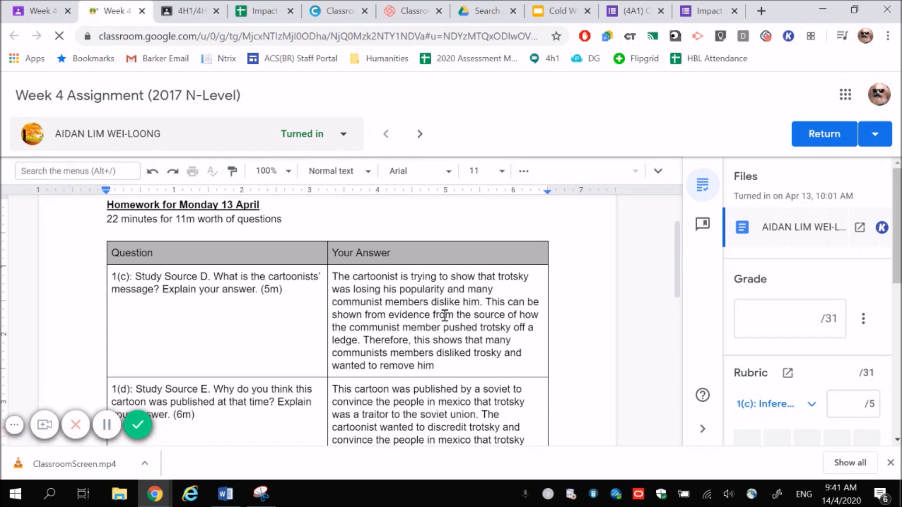
scroll(444, 315, "down", 5)
scroll(453, 319, "down", 1)
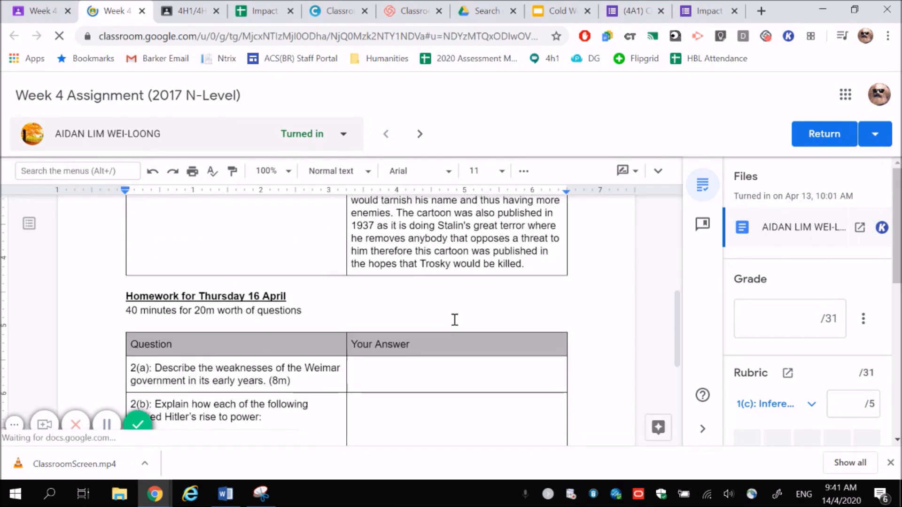
scroll(453, 318, "up", 10)
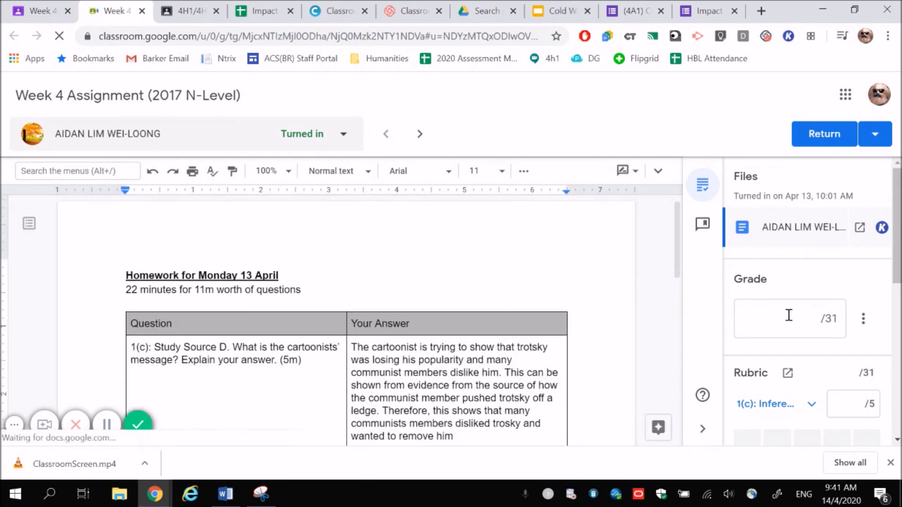
- Award 2 of 5 points for rubric criterion 1(c) and look over the remaining criteria and private comments area
left_click(831, 322)
scroll(831, 323, "down", 3)
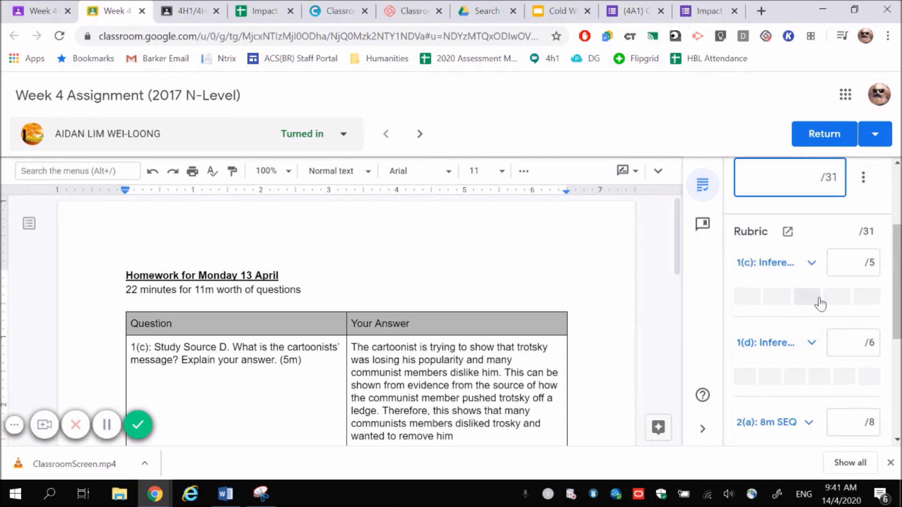
left_click(835, 305)
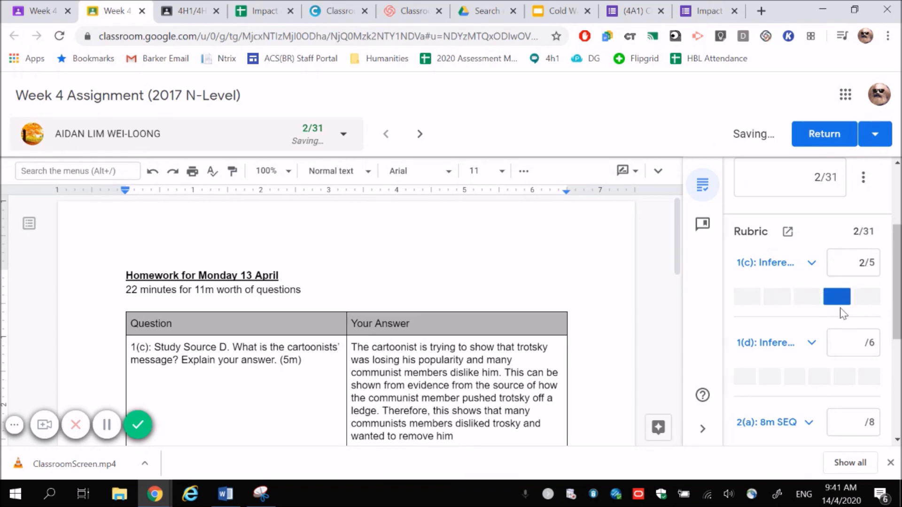
scroll(841, 305, "down", 5)
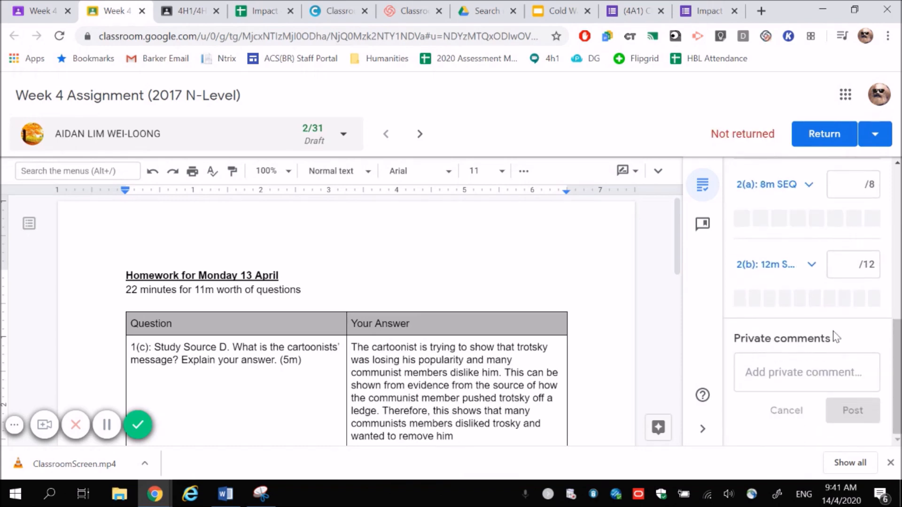
scroll(836, 337, "up", 5)
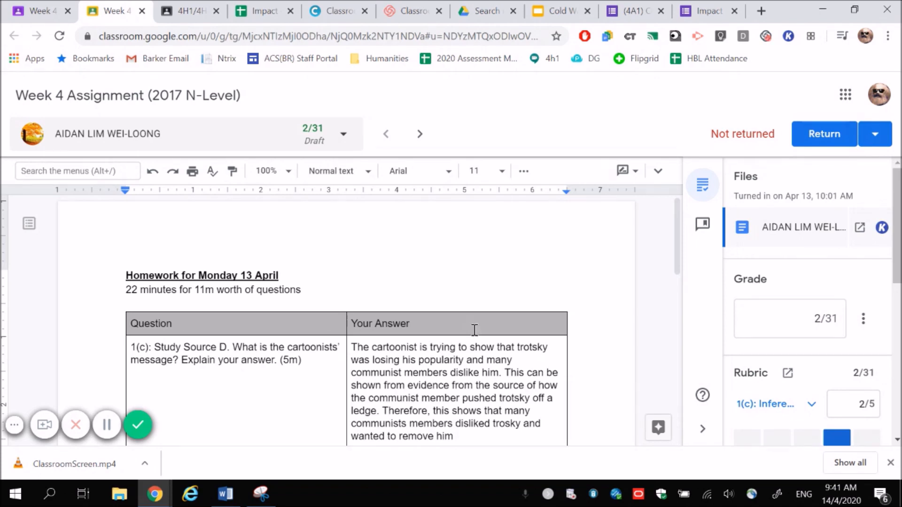
- Check the class submissions overview, then browse the list of students and their submission statuses in the grading view
left_click(32, 16)
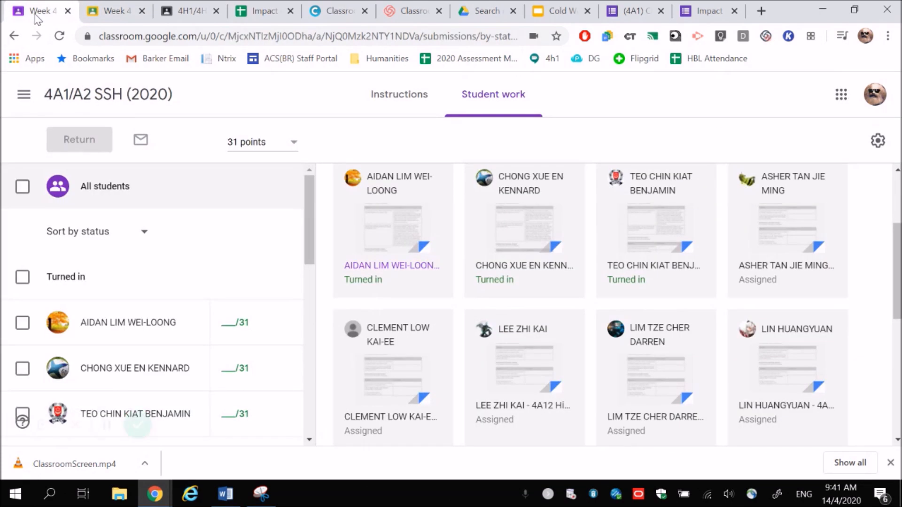
left_click(99, 14)
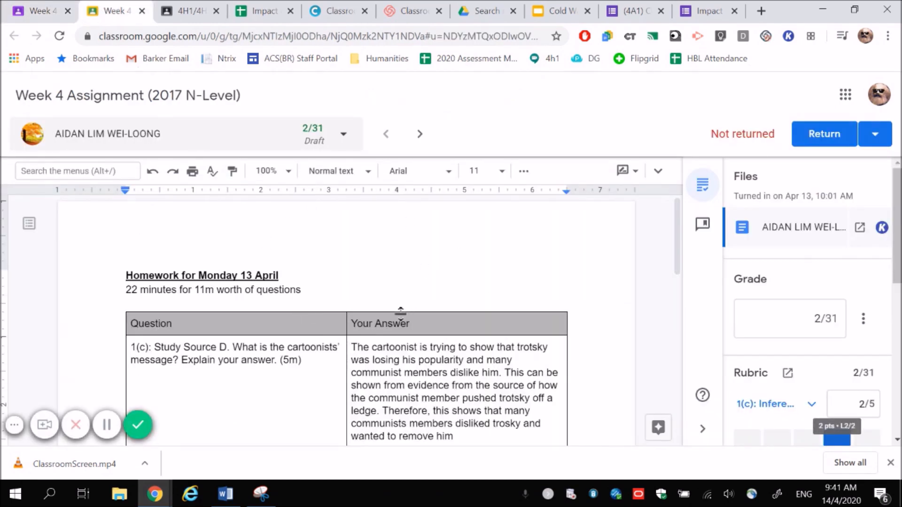
left_click(346, 136)
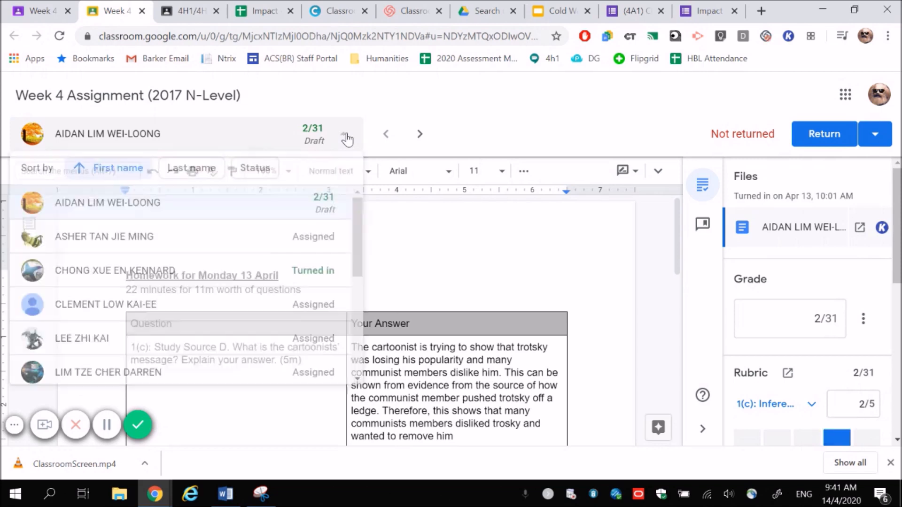
scroll(323, 247, "down", 5)
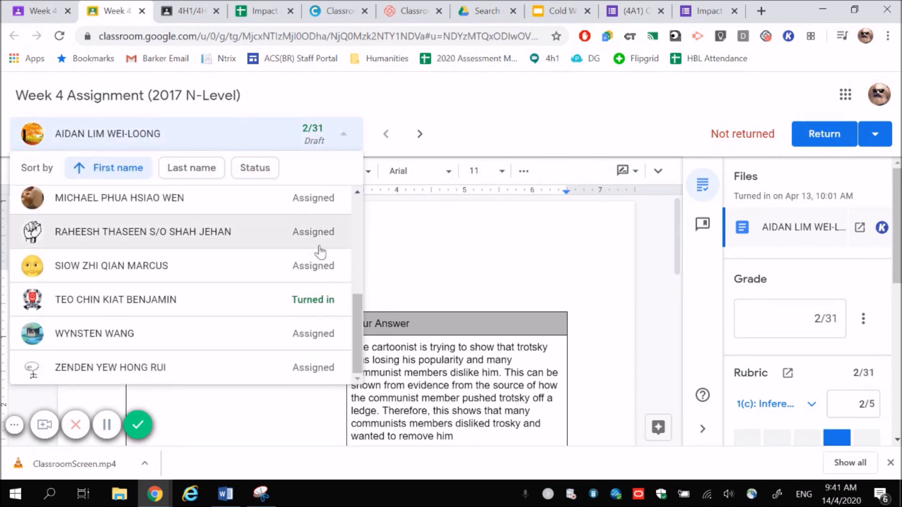
scroll(321, 249, "up", 5)
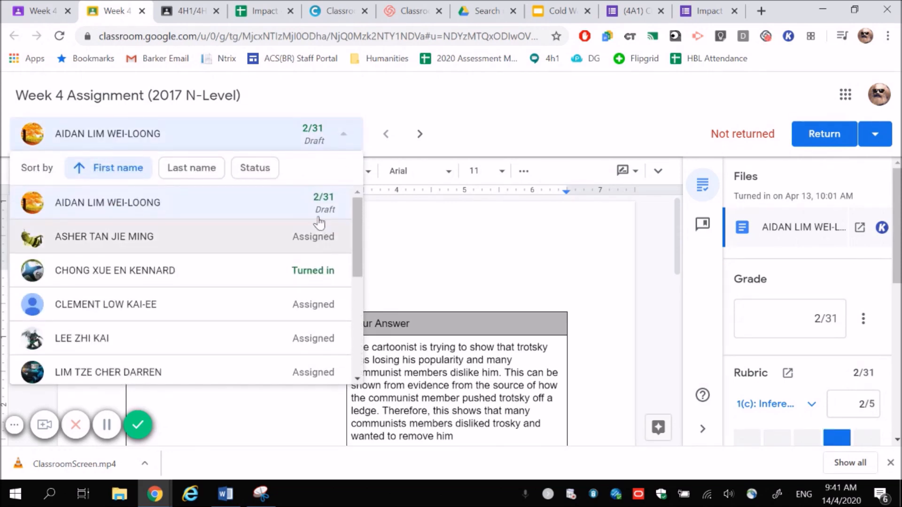
left_click(396, 216)
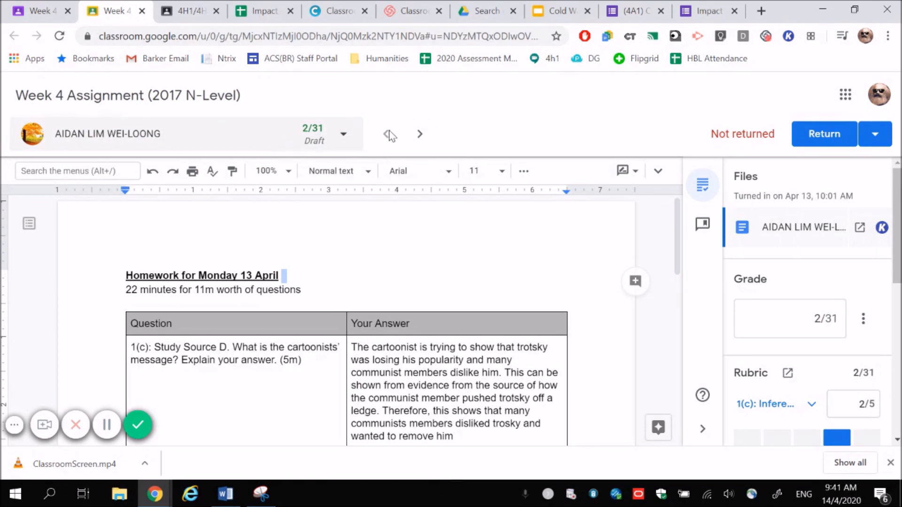
- Page forward through the next three students' work and back to the first student's graded submission
left_click(420, 135)
left_click(421, 136)
left_click(419, 136)
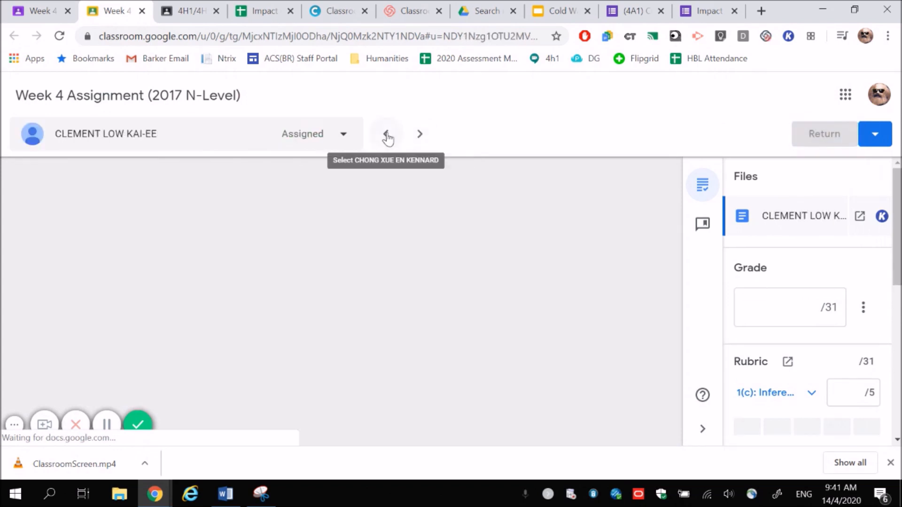
left_click(387, 136)
left_click(390, 138)
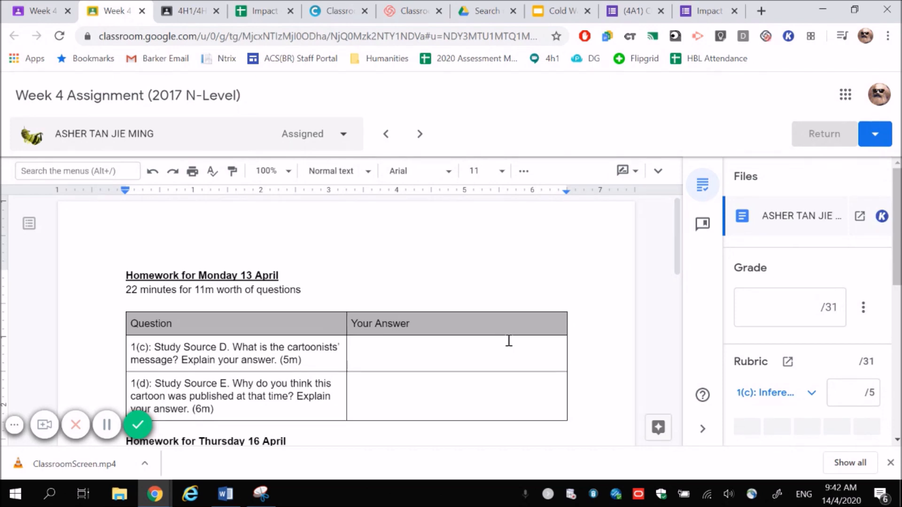
left_click(386, 134)
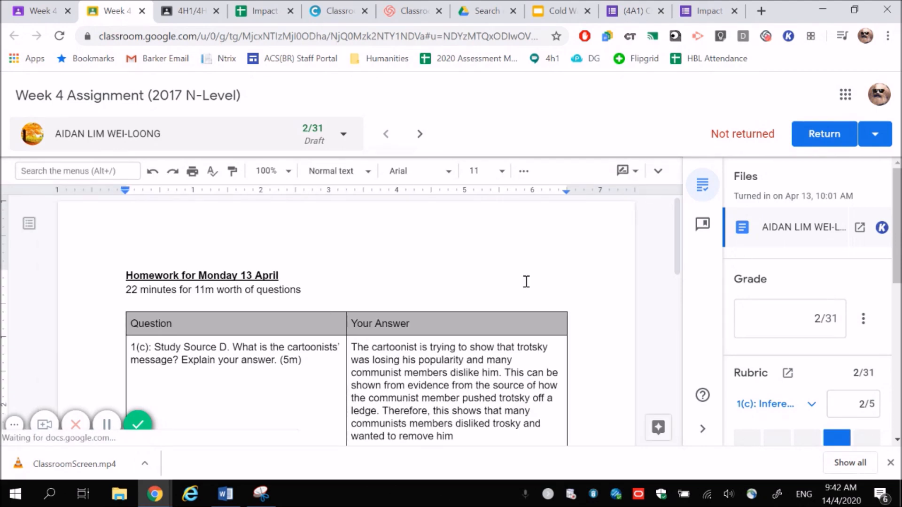
- In Suggesting mode, add "Turned in on time" after the heading "Homework for Monday 13 April" in the student's document
left_click(636, 174)
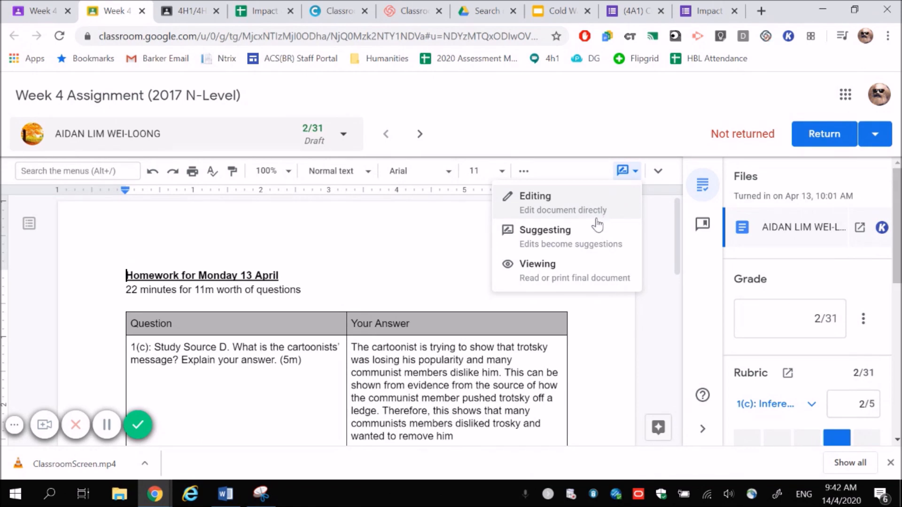
left_click(588, 244)
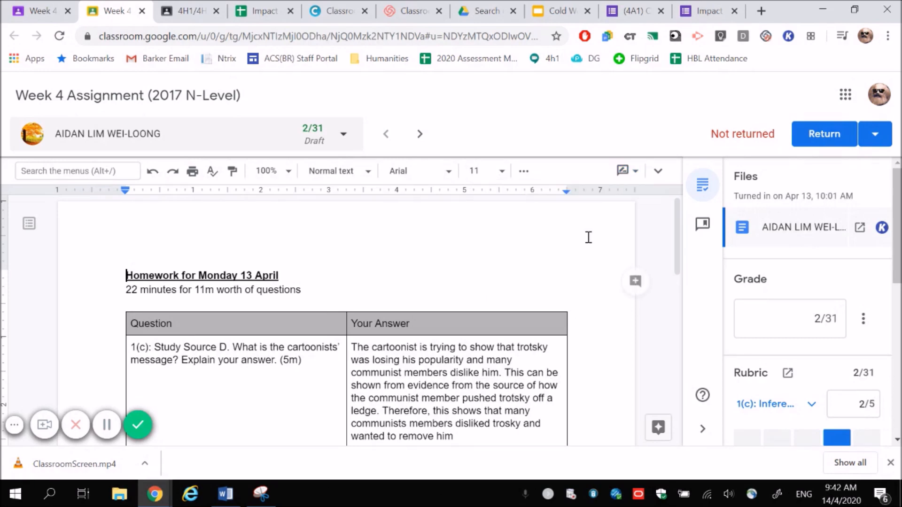
left_click(354, 278)
type("TUrned o")
key("BackSpace")
key("BackSpace")
key("BackSpace")
key("BackSpace")
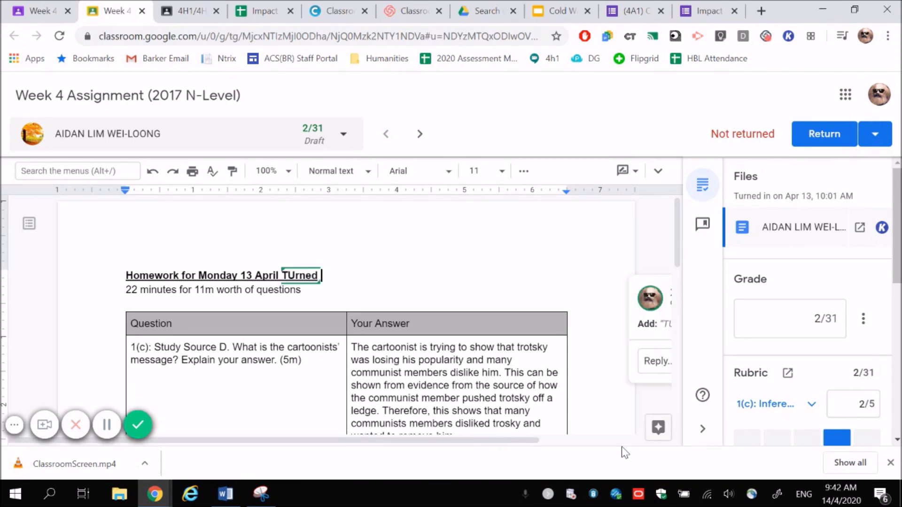
key("BackSpace")
key("BackSpace")
key("BackSpace")
type("urned in")
type("ime")
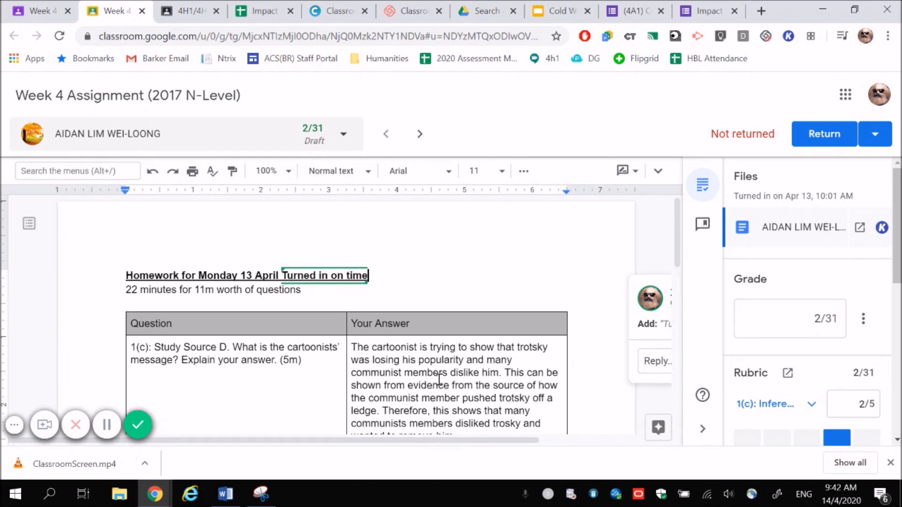
- Draft the comment "yes, who is he?" on "The cartoonist" in the student's 1(c) answer and discard it
left_click(417, 360)
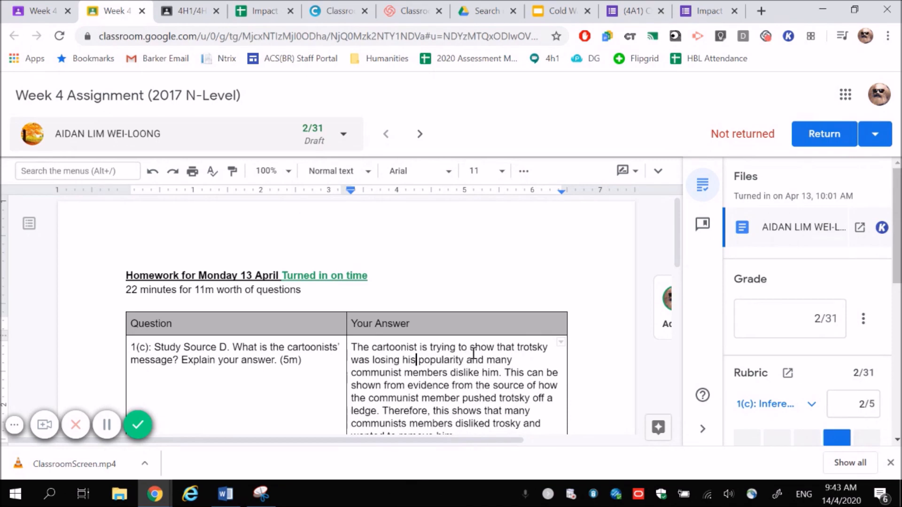
scroll(474, 355, "down", 2)
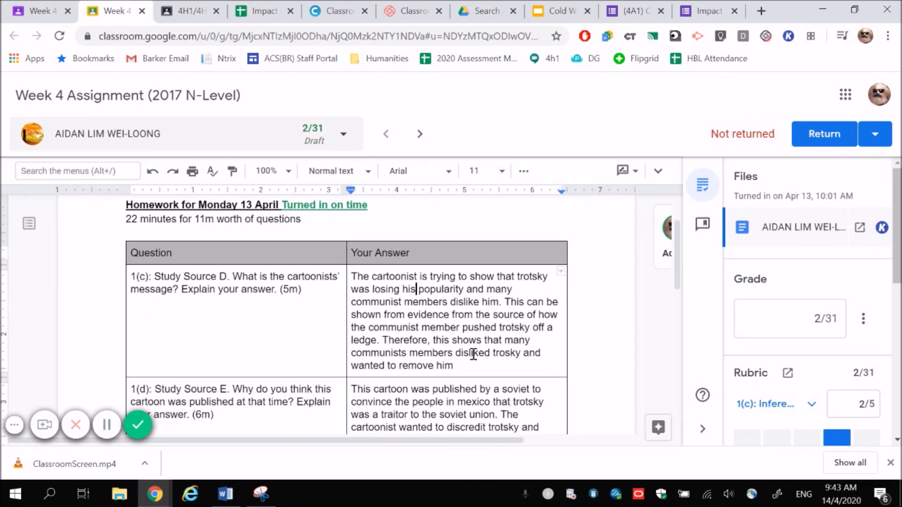
left_click_drag(352, 276, 419, 276)
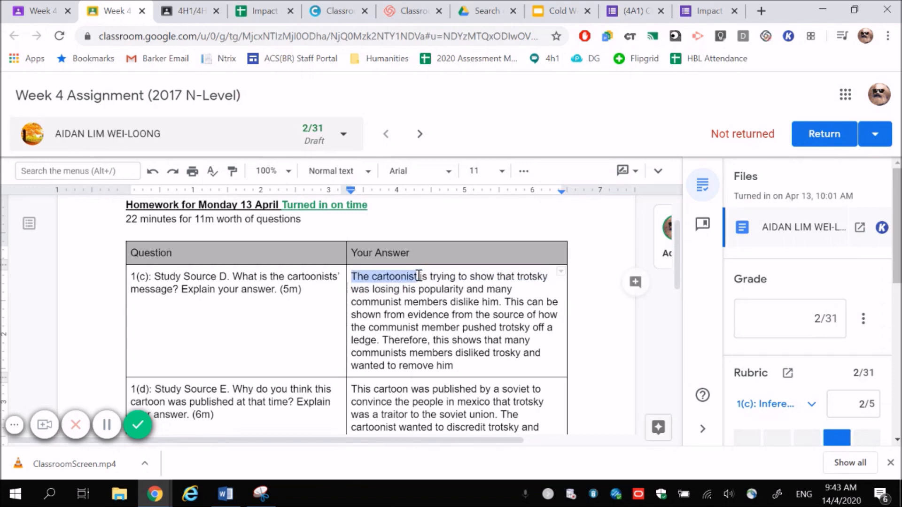
left_click(636, 282)
left_click_drag(501, 441, 582, 439)
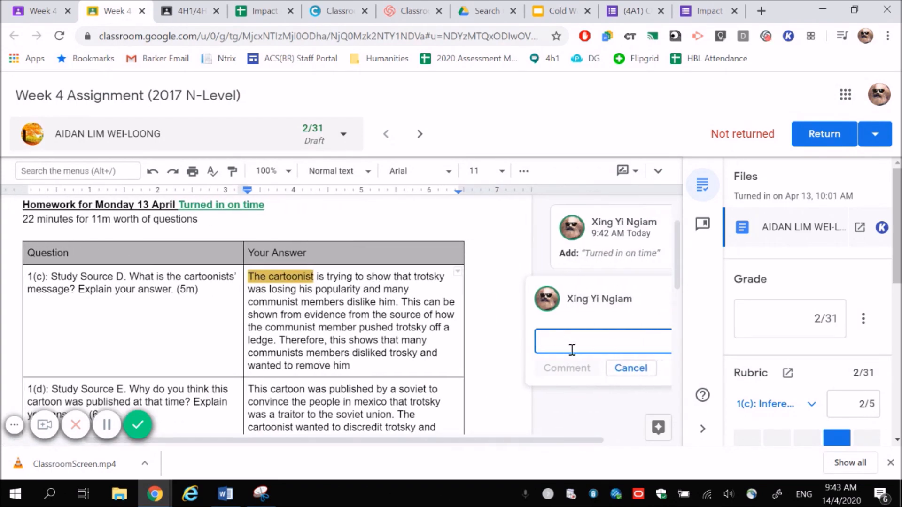
type("yes,")
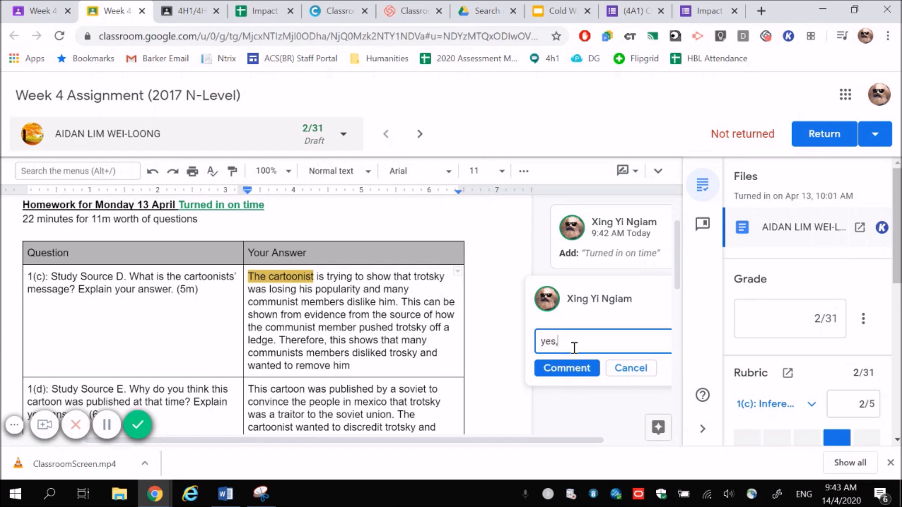
type(" who is he?")
left_click(631, 368)
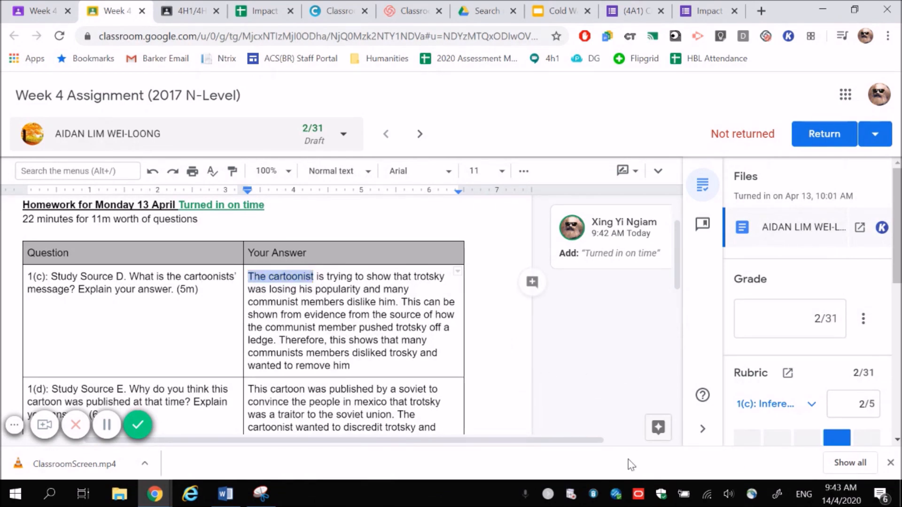
left_click_drag(600, 440, 536, 442)
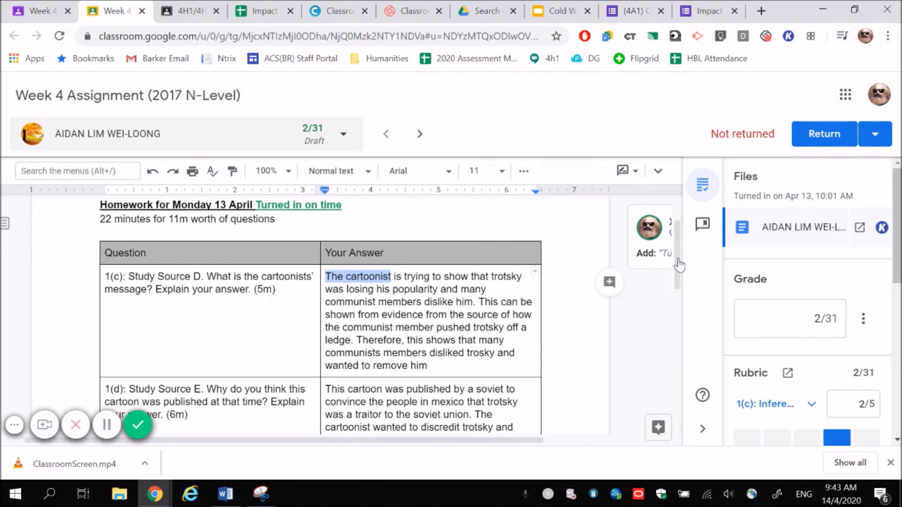
- Draft a private comment with the student's first name and "well done. I know you have been putting in effort.", and check the return options
scroll(845, 249, "down", 10)
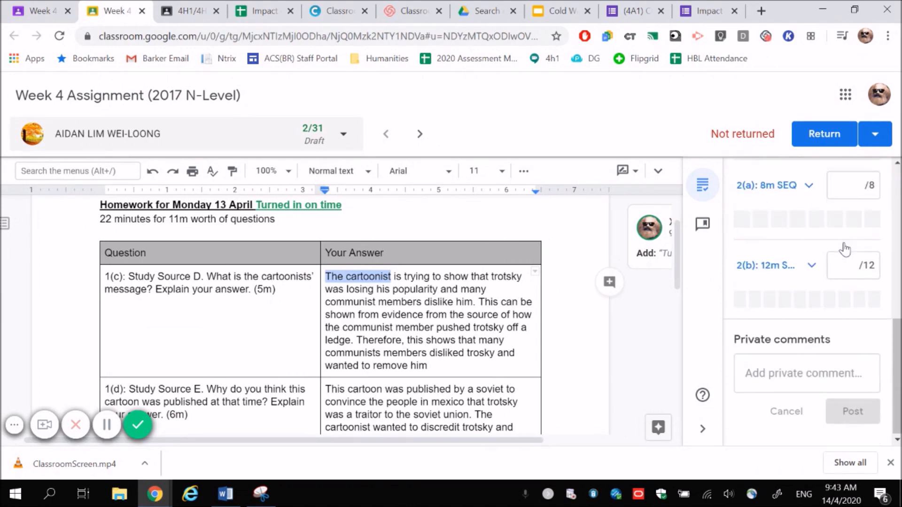
left_click(832, 370)
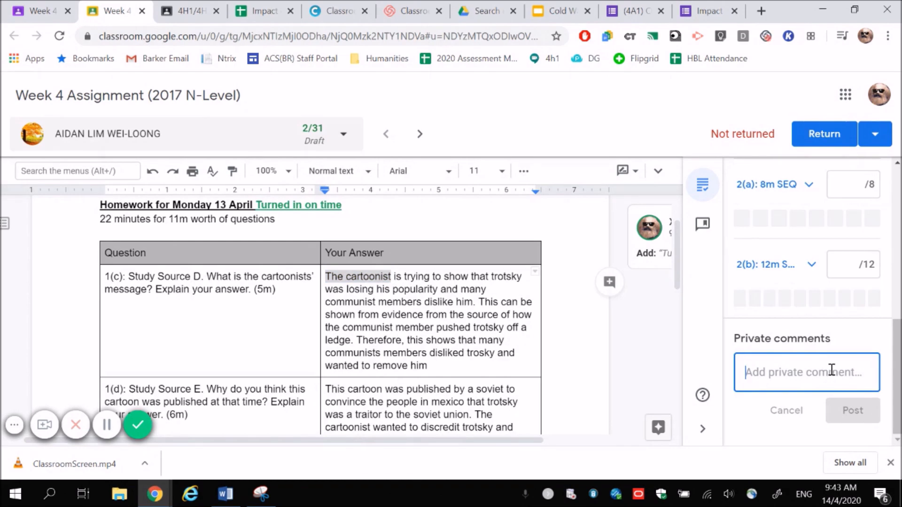
type("Aidan,")
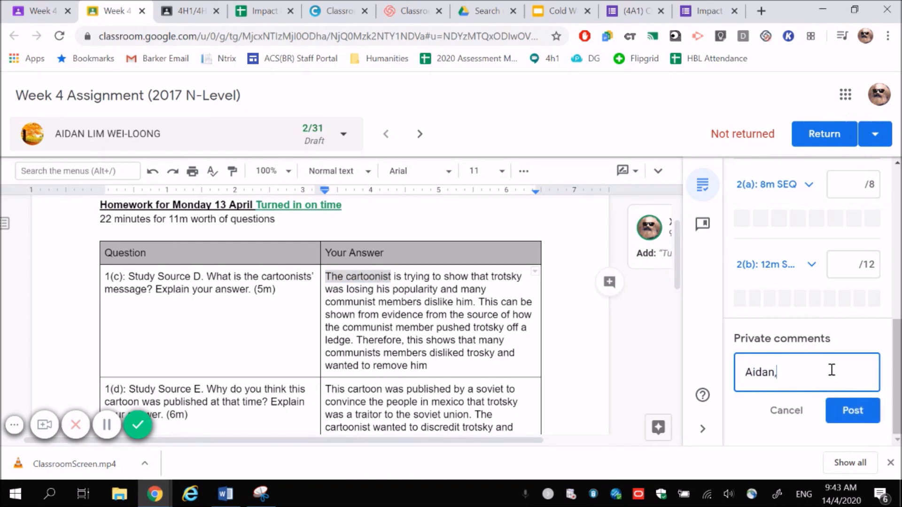
type(" well done. I know you have been putting in effort.")
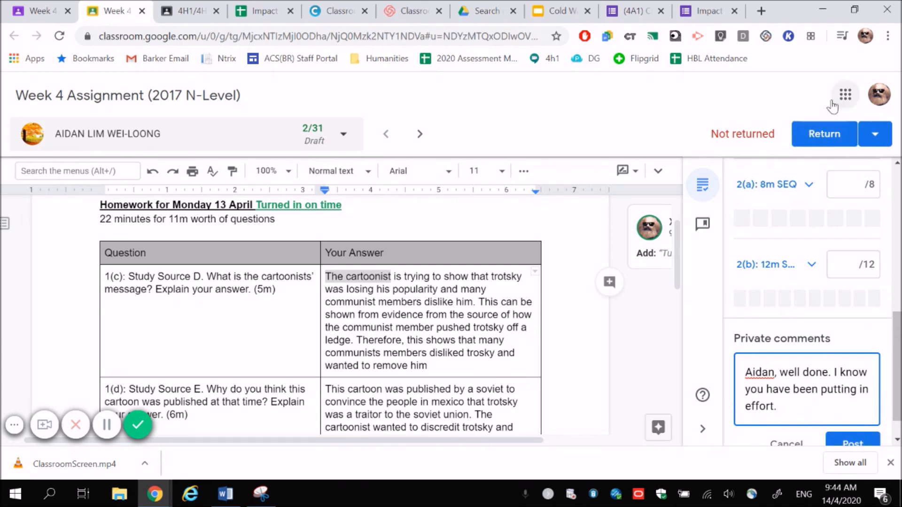
left_click(875, 136)
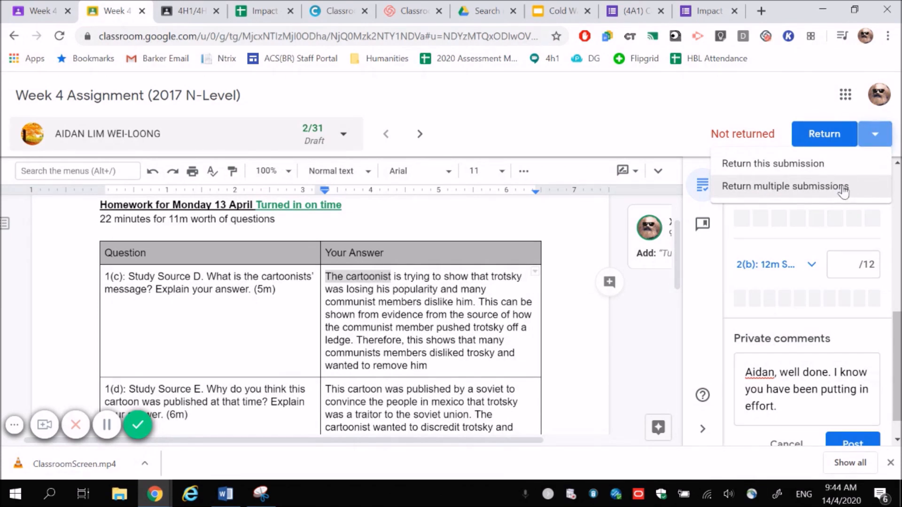
left_click(748, 95)
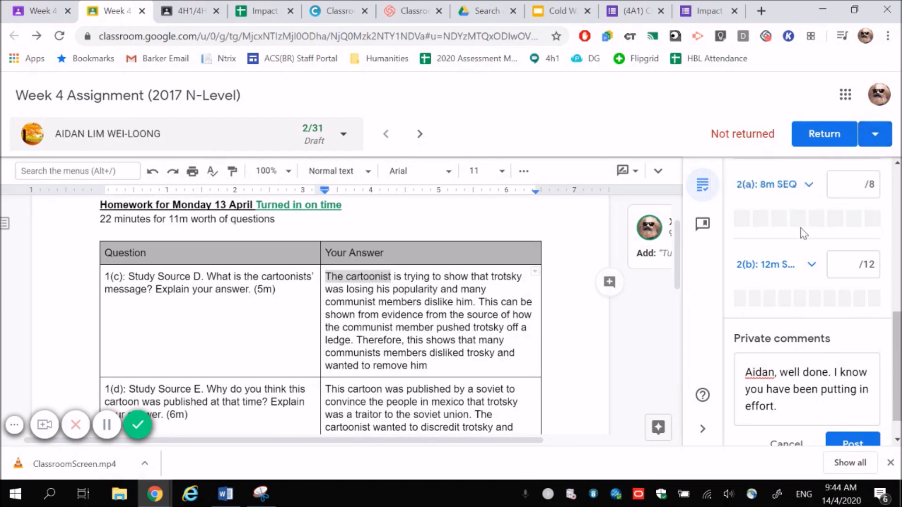
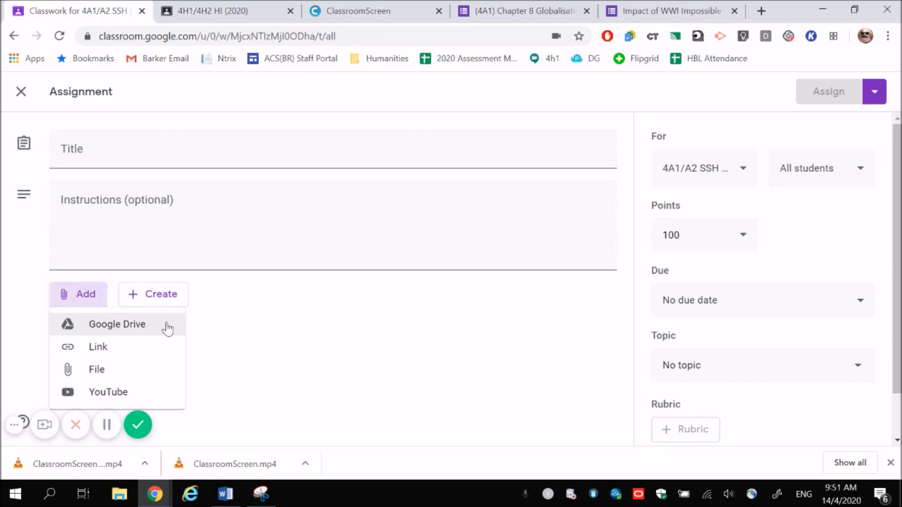
- Close the empty assignment draft and create a new quiz assignment
left_click(20, 91)
left_click(21, 92)
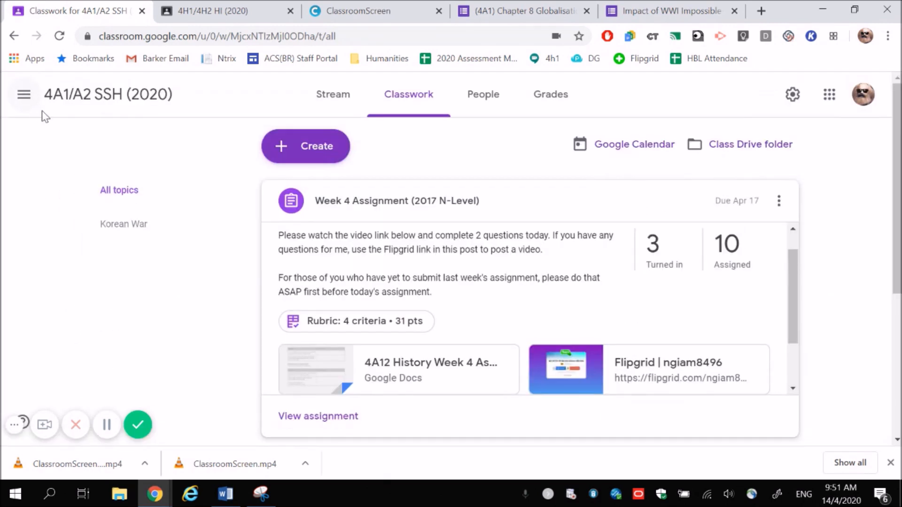
left_click(326, 160)
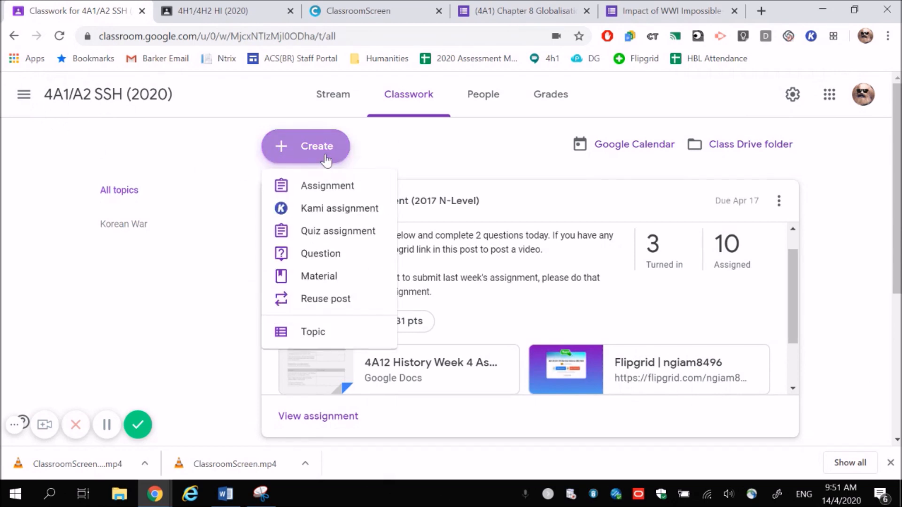
left_click(356, 231)
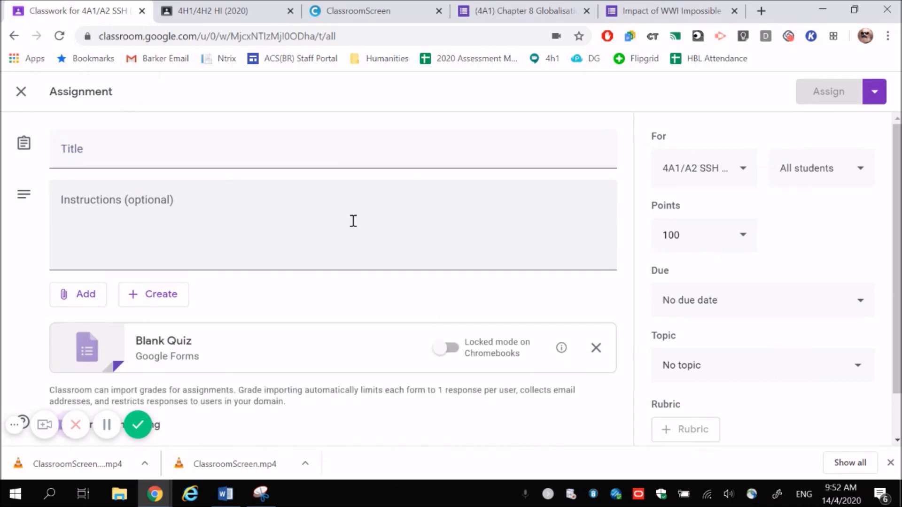
- Turn on locked mode on Chromebooks for the attached Blank Quiz and open the quiz form for editing
scroll(328, 308, "down", 2)
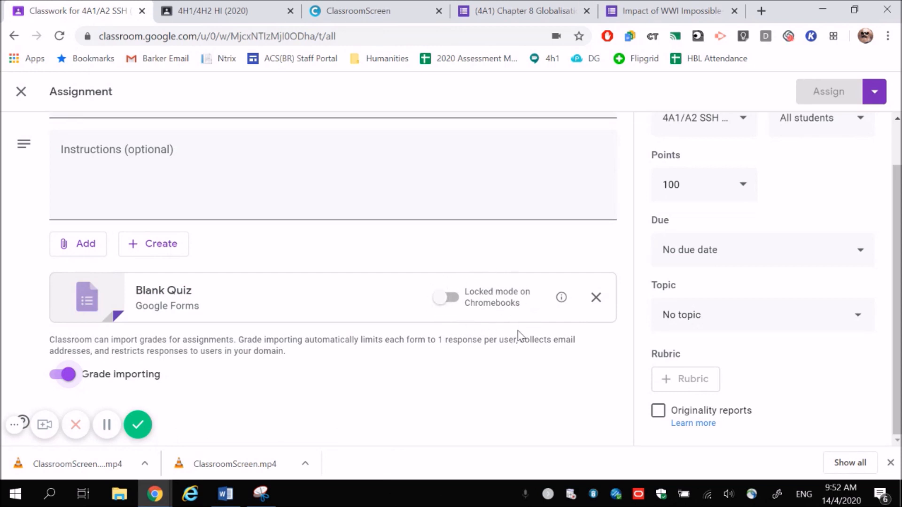
left_click(453, 299)
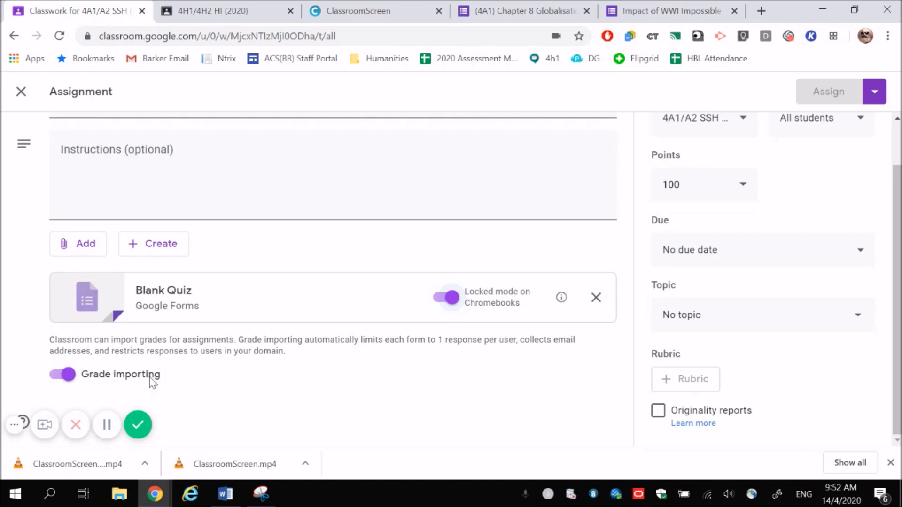
left_click(231, 295)
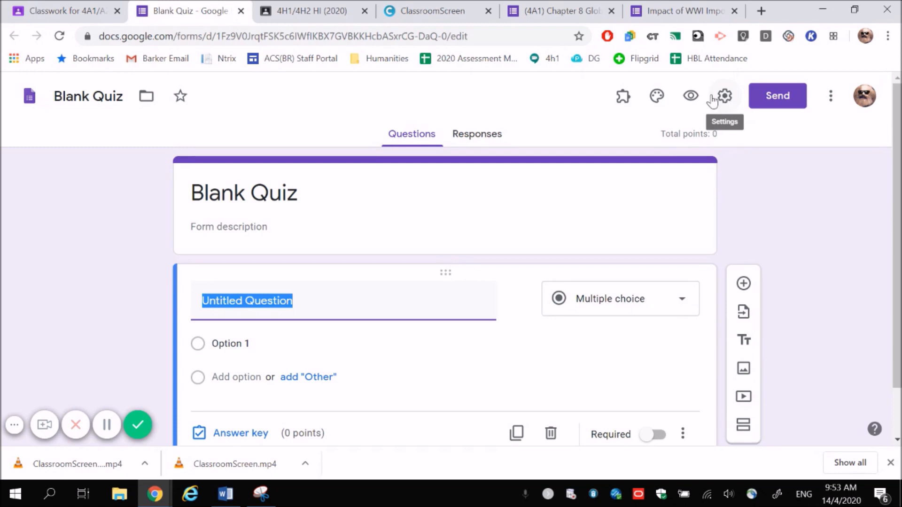
- In the form's quiz settings, switch the Make this a quiz option off and back on
left_click(726, 99)
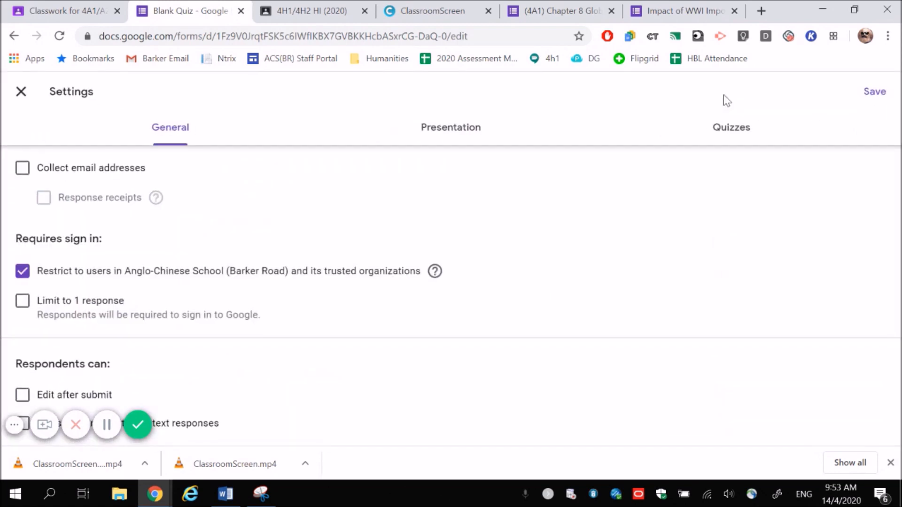
left_click(729, 128)
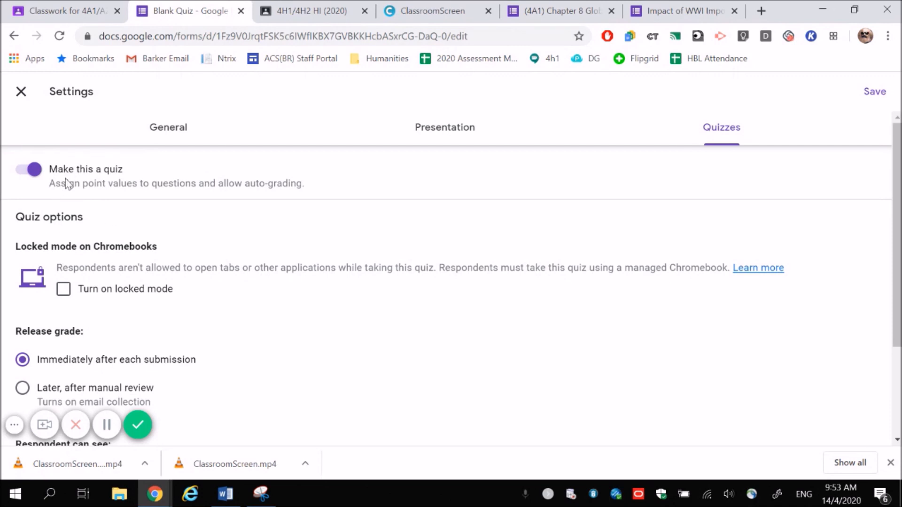
left_click(38, 174)
left_click(36, 179)
scroll(94, 190, "down", 2)
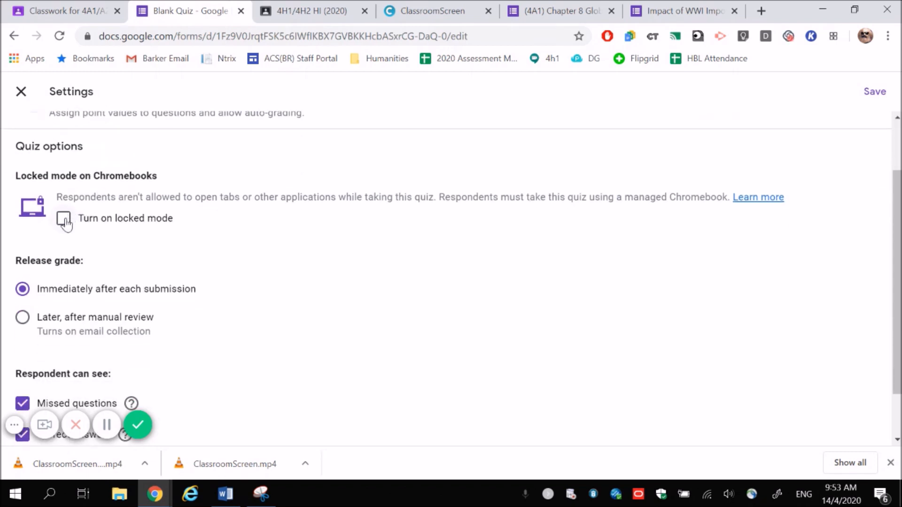
- Turn on locked mode in the quiz settings, check its effect on the general settings, and turn it off again
left_click(65, 221)
scroll(171, 294, "down", 1)
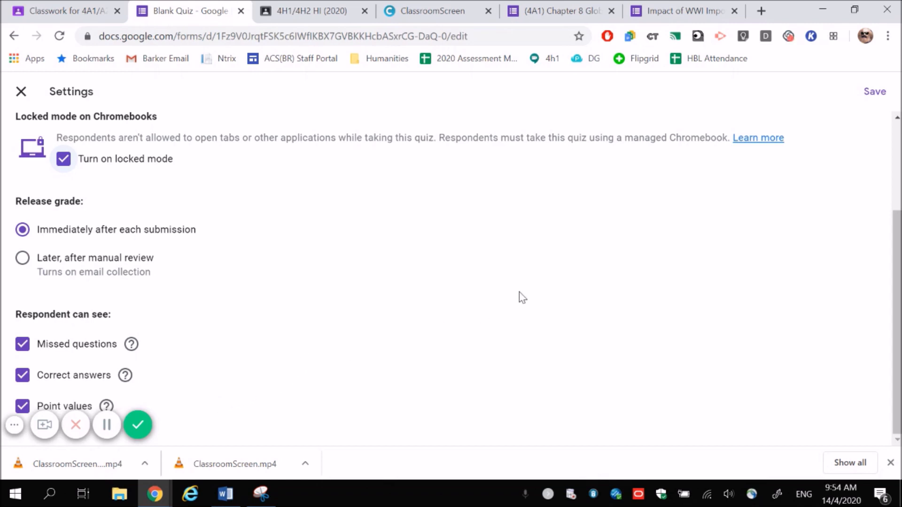
scroll(522, 298, "up", 3)
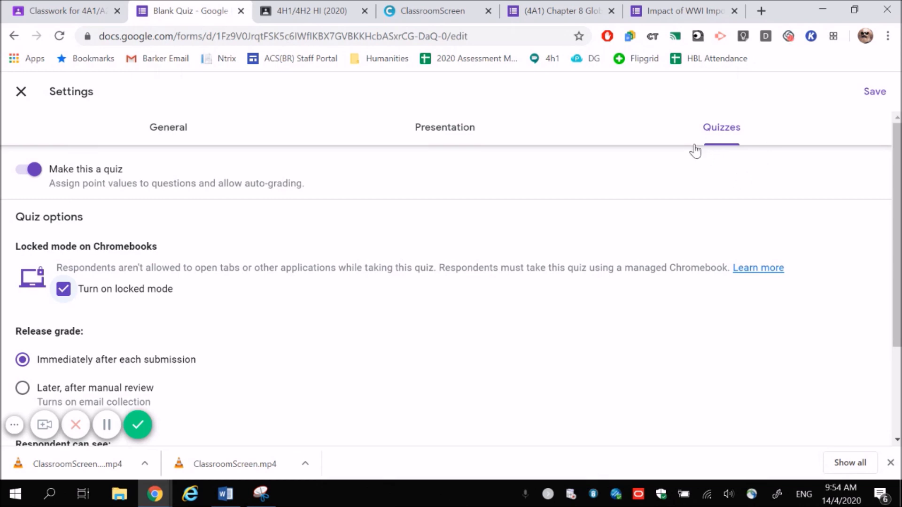
left_click(182, 134)
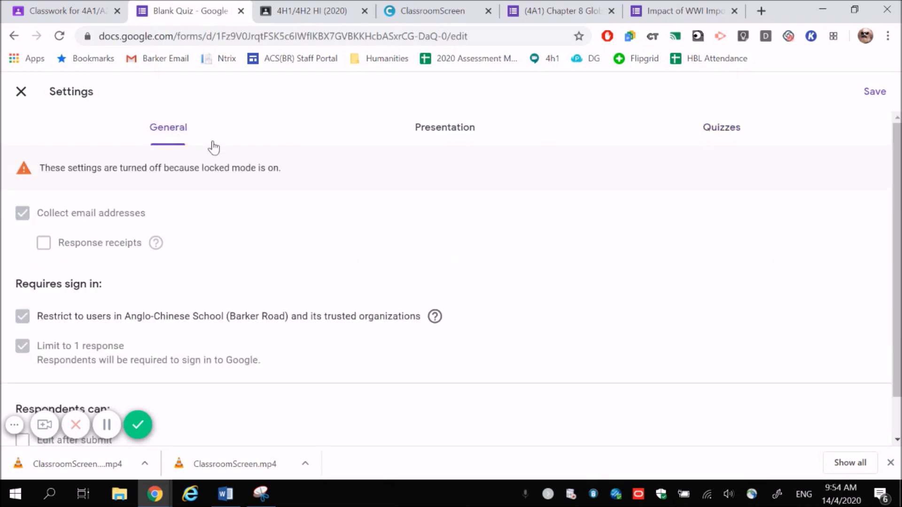
left_click(708, 137)
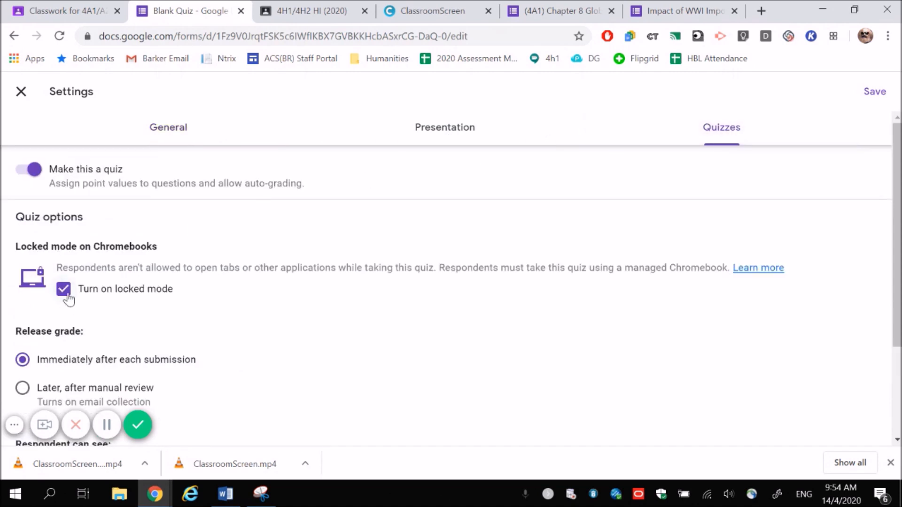
left_click(66, 291)
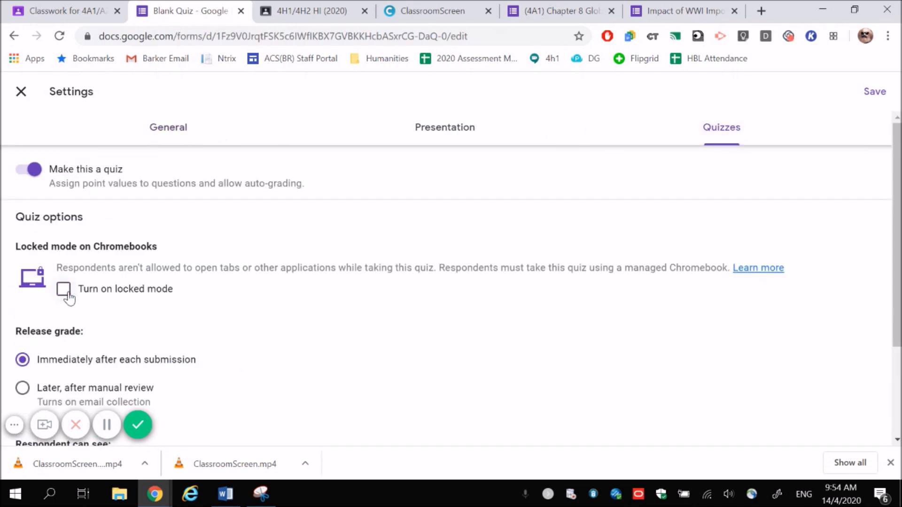
- Review the general settings, enable Shuffle question order in the presentation settings, and close the settings without saving
left_click(179, 136)
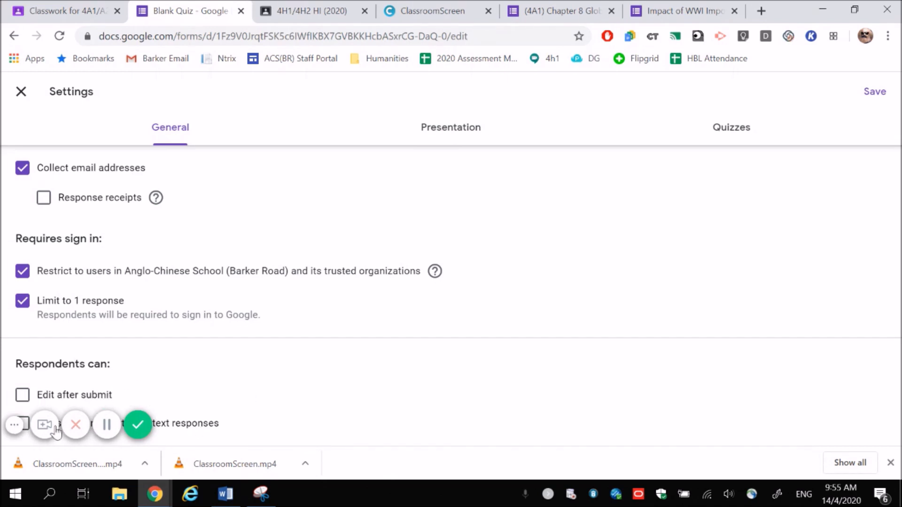
left_click(15, 426)
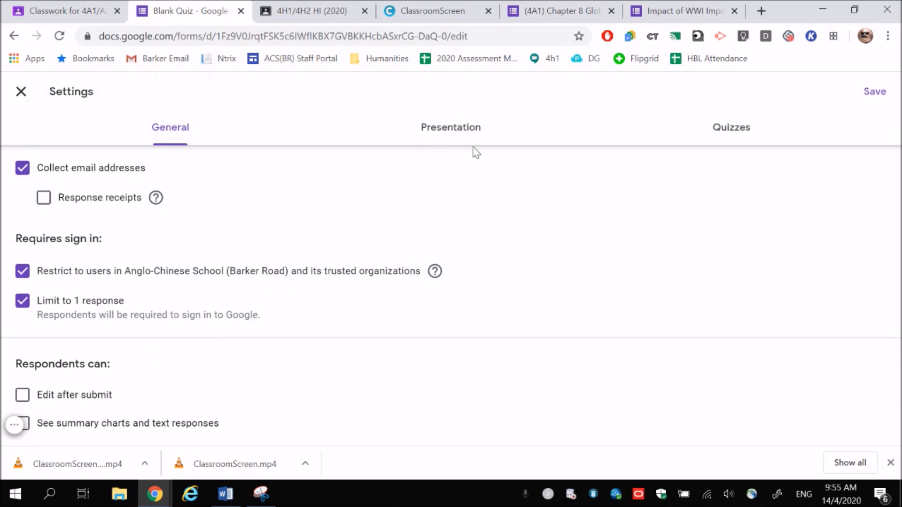
left_click(467, 133)
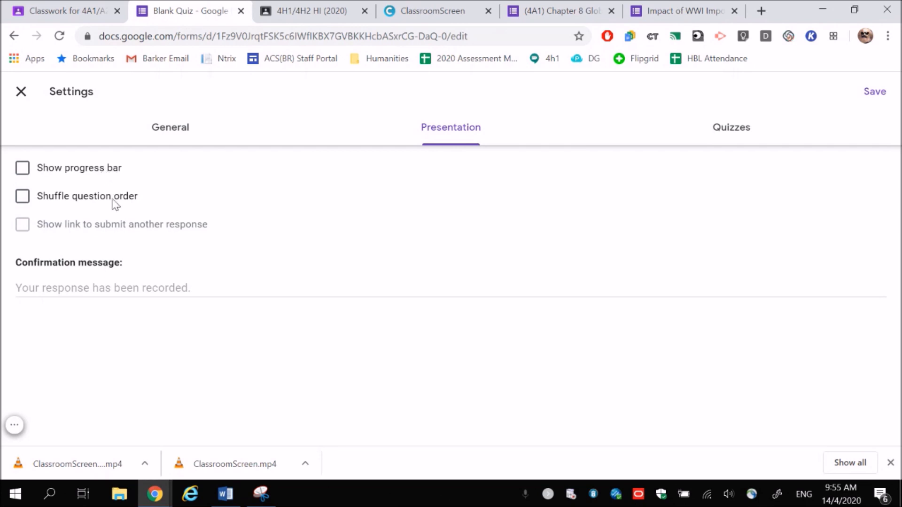
left_click(28, 196)
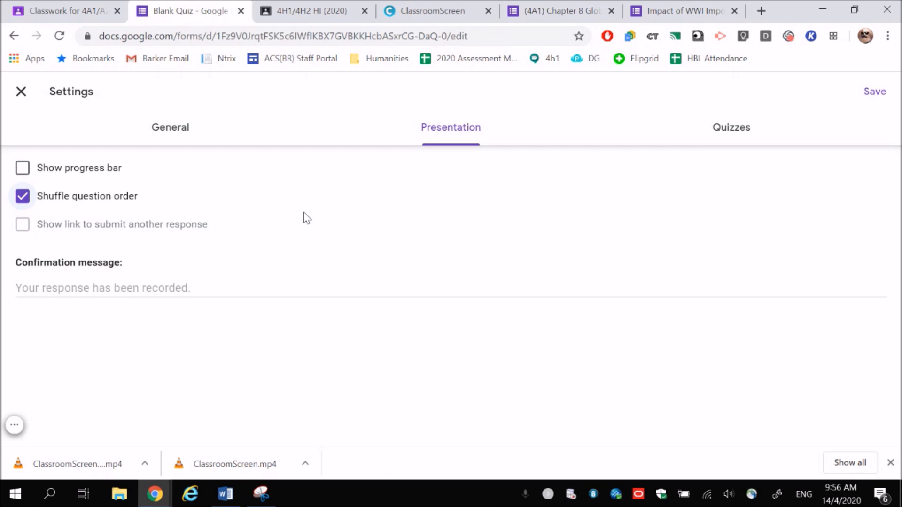
left_click(21, 91)
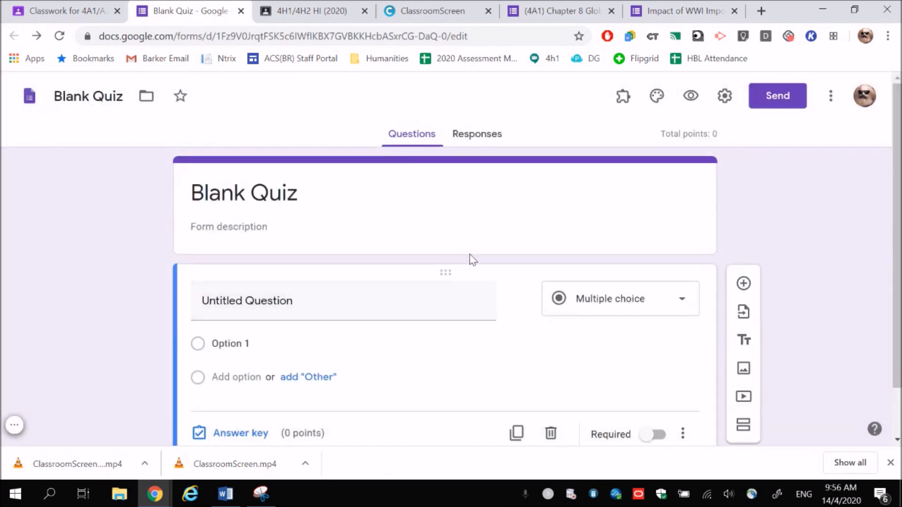
- Look over the Blank Quiz question editor and switch to the existing (4A1) Chapter 8 Globalisation Quiz form
scroll(470, 265, "down", 2)
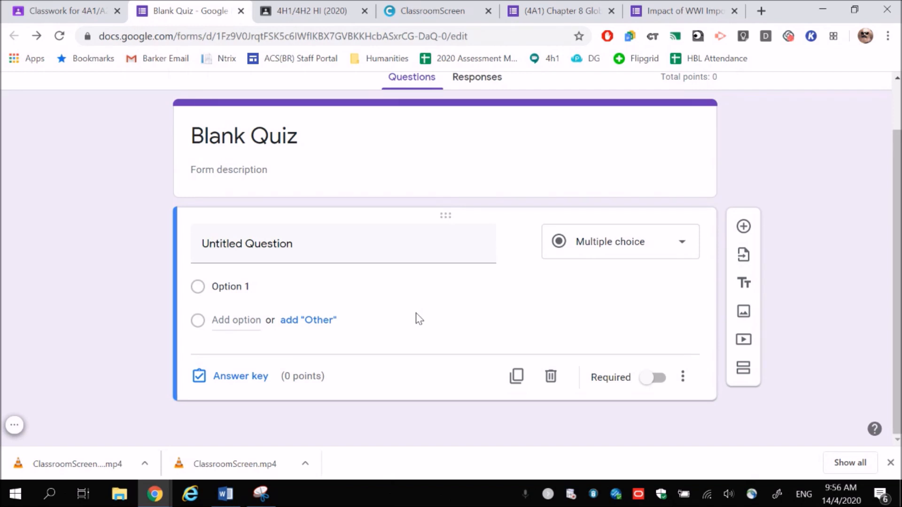
left_click(549, 14)
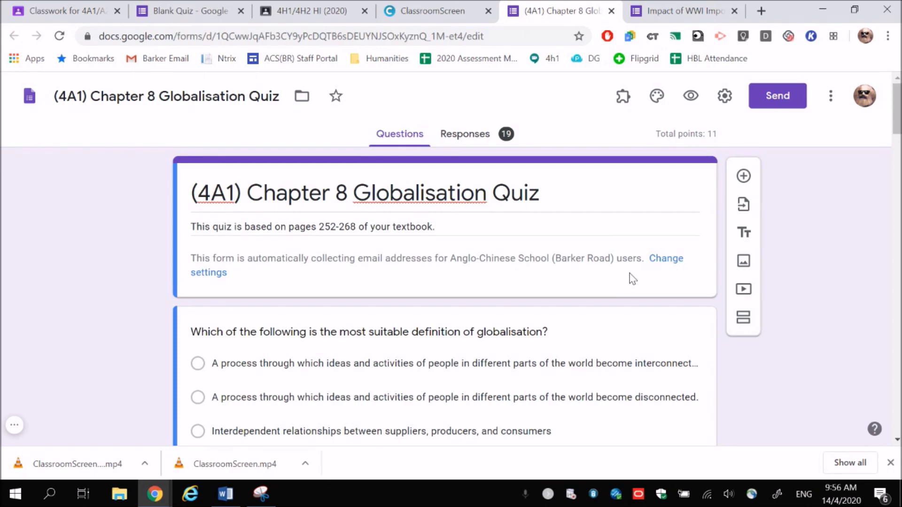
- Look through the questions of the (4A1) Chapter 8 Globalisation Quiz form and return to its beginning
scroll(629, 274, "down", 8)
scroll(627, 272, "down", 20)
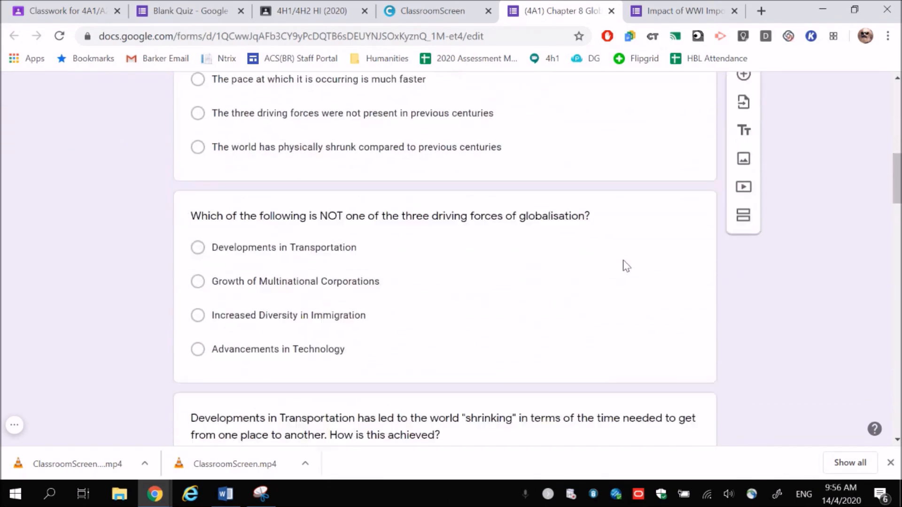
scroll(629, 267, "down", 15)
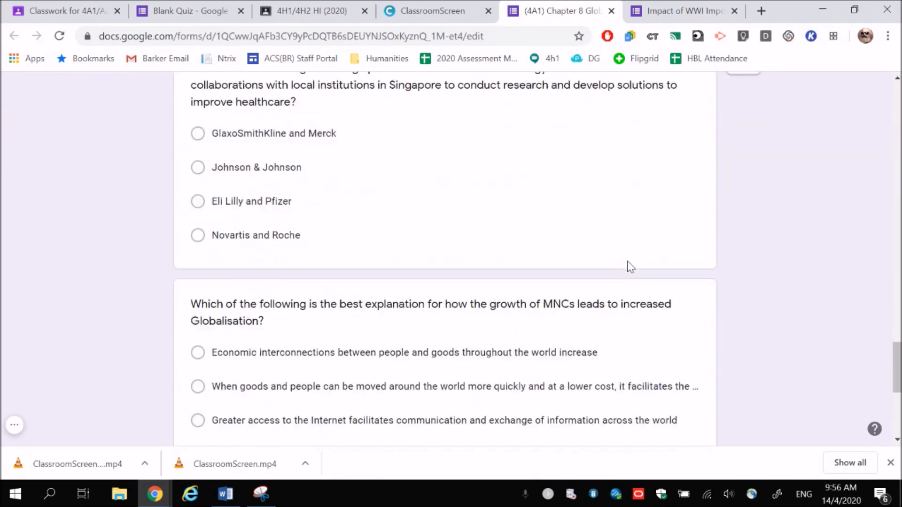
scroll(628, 264, "up", 20)
scroll(633, 263, "up", 20)
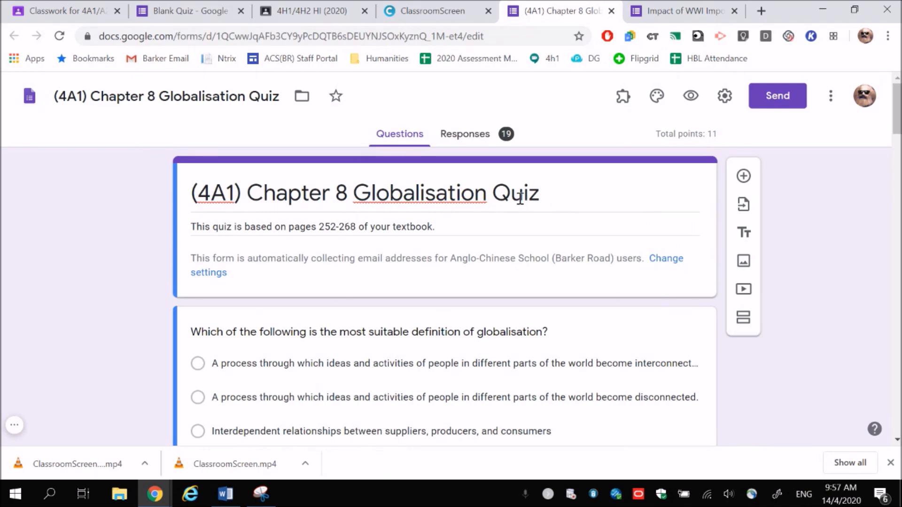
- Open the quiz's response summary and review the insights, frequently missed questions and student scores
left_click(486, 141)
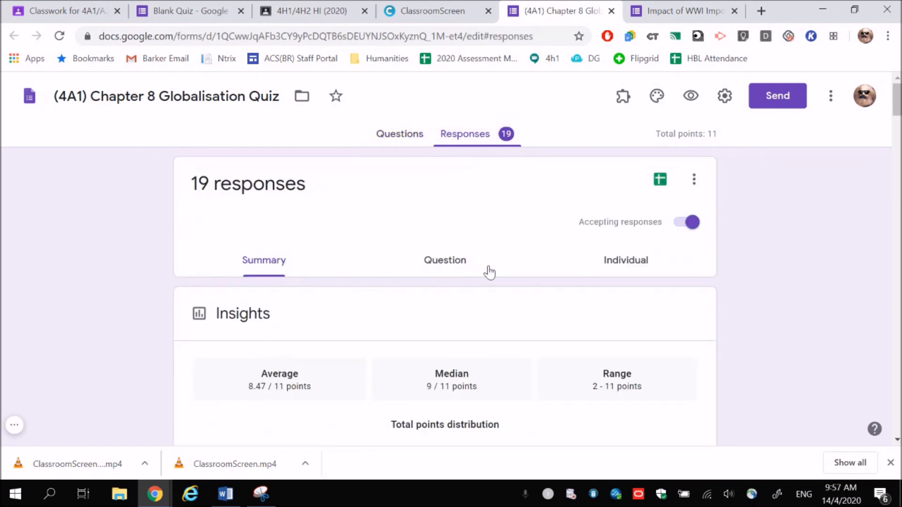
scroll(489, 272, "down", 6)
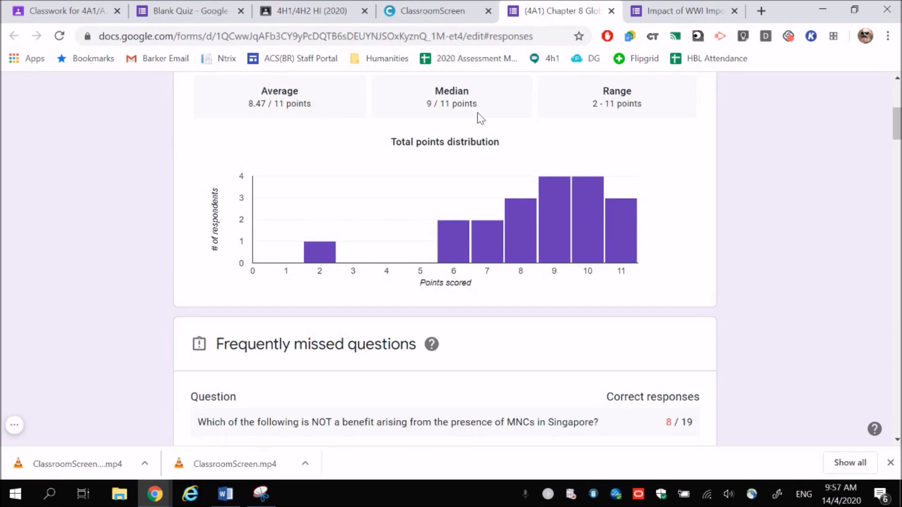
scroll(607, 239, "down", 3)
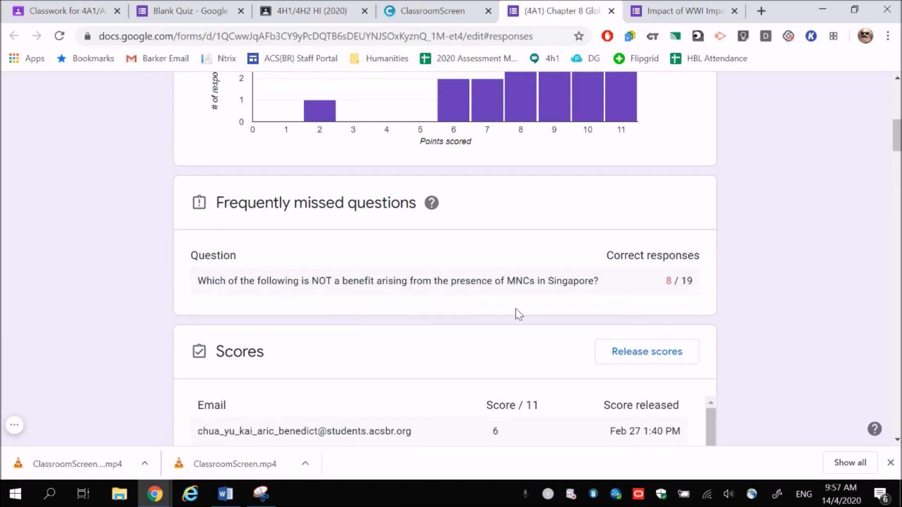
scroll(755, 312, "down", 3)
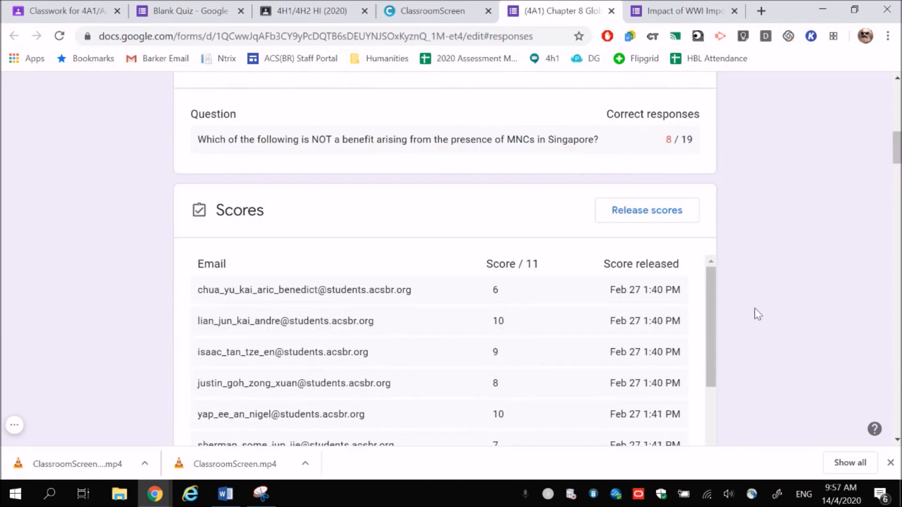
scroll(754, 308, "down", 1)
scroll(606, 289, "down", 1)
scroll(614, 290, "up", 1)
- Examine the per-question answer charts in the response summary, including the wrong answer given for the globalisation definition question
scroll(614, 290, "down", 5)
scroll(749, 278, "down", 5)
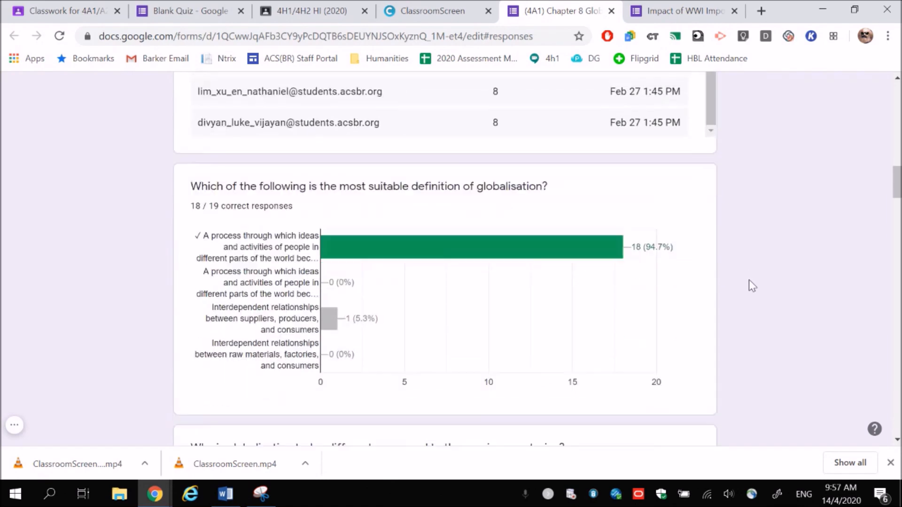
scroll(752, 285, "down", 2)
mouse_move(345, 169)
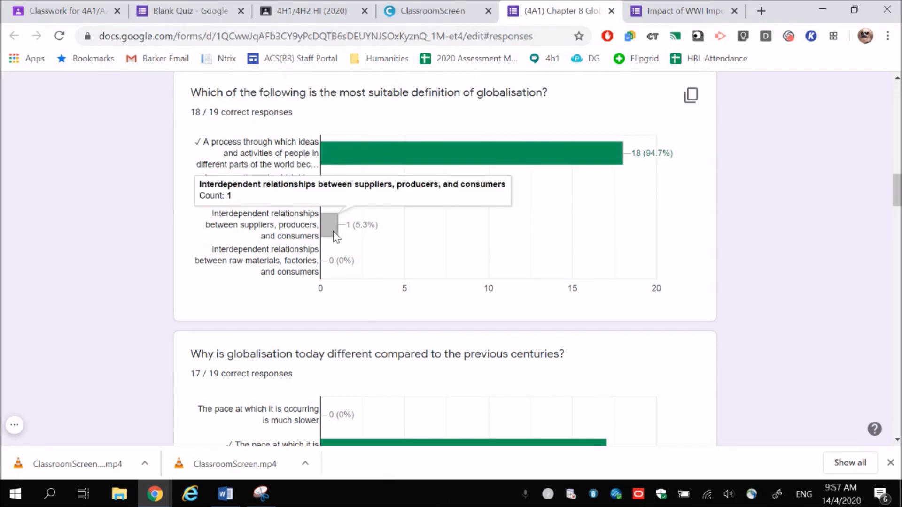
scroll(592, 312, "down", 7)
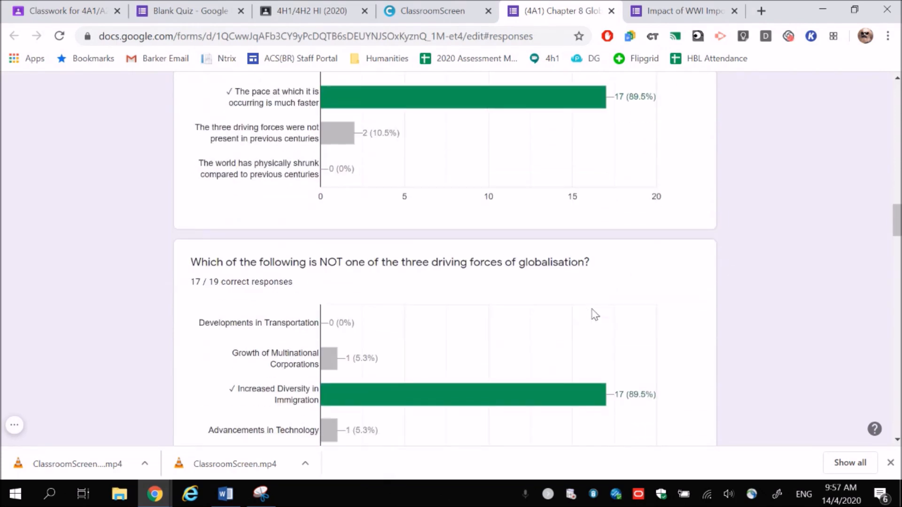
left_click_drag(897, 225, 890, 104)
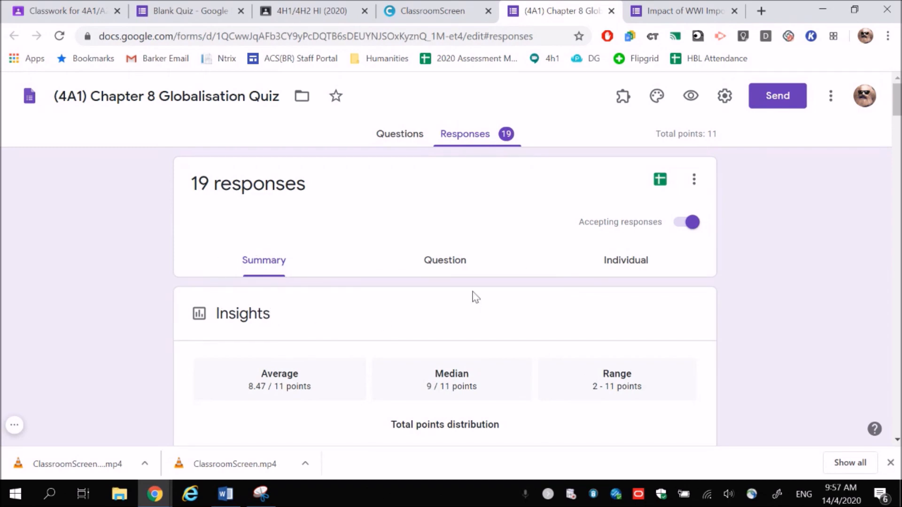
- Show the responses by question and review the grouped answers to the globalisation definition question
left_click(461, 267)
scroll(522, 263, "down", 4)
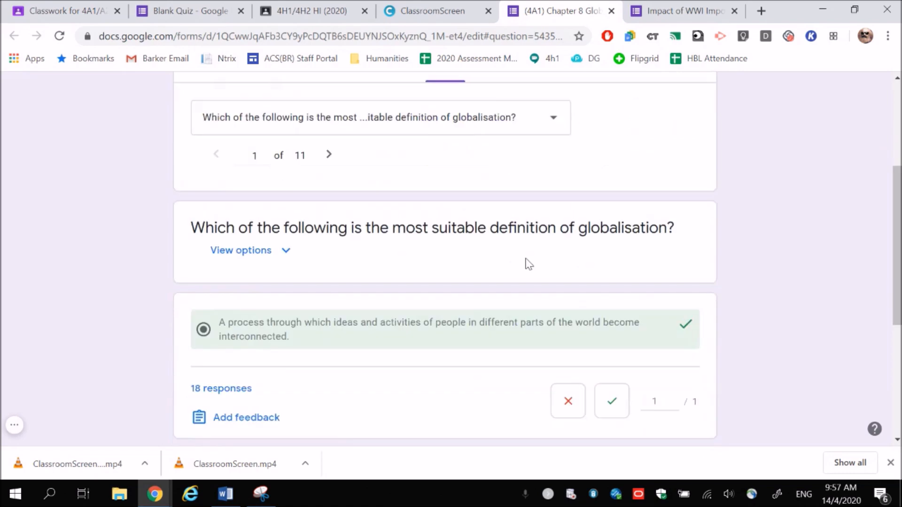
scroll(529, 265, "down", 5)
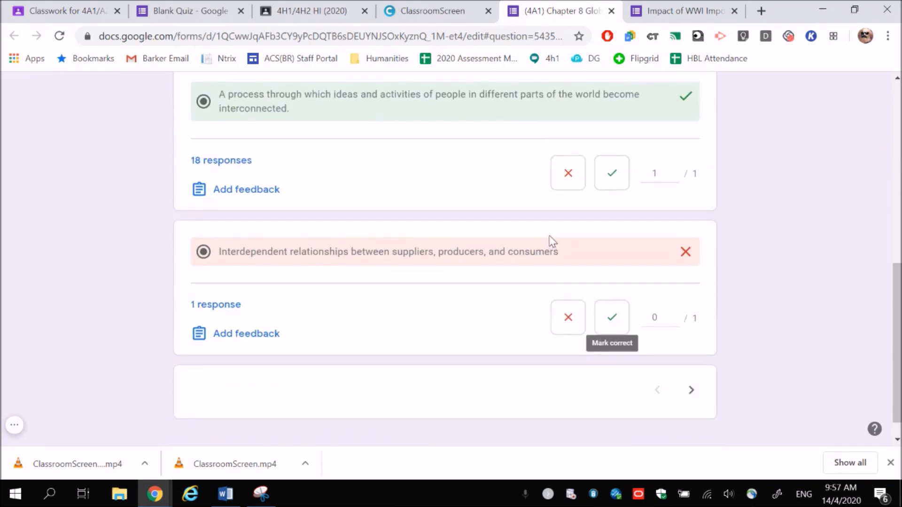
- Show the individual responses and review the first student's marked answers through the whole quiz
scroll(551, 239, "up", 10)
left_click(619, 195)
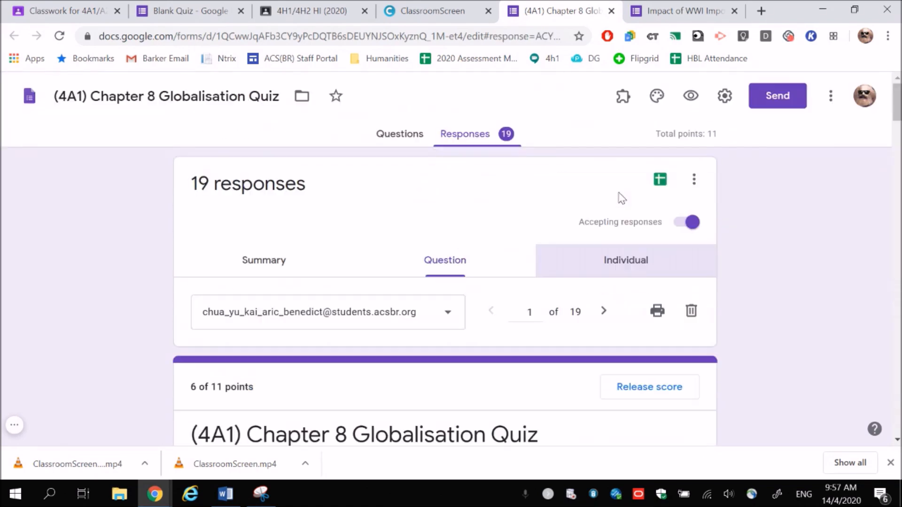
scroll(515, 226, "down", 7)
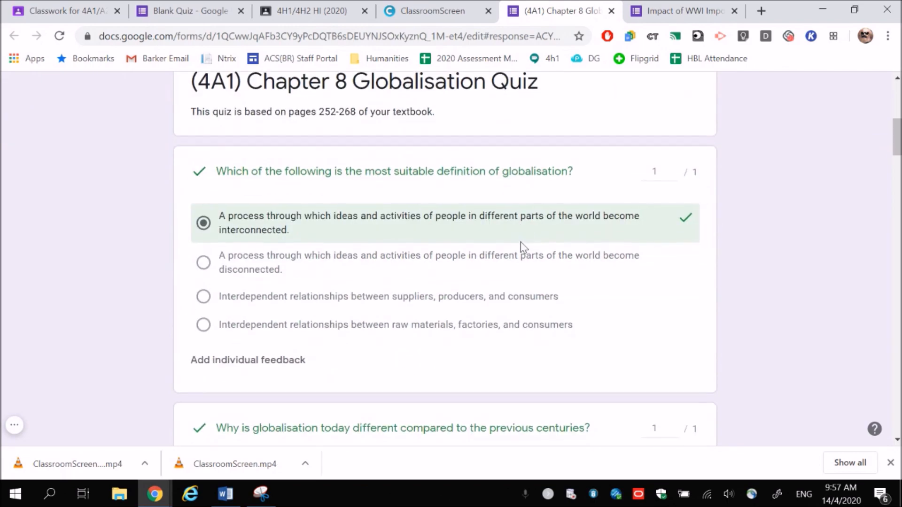
scroll(526, 249, "down", 20)
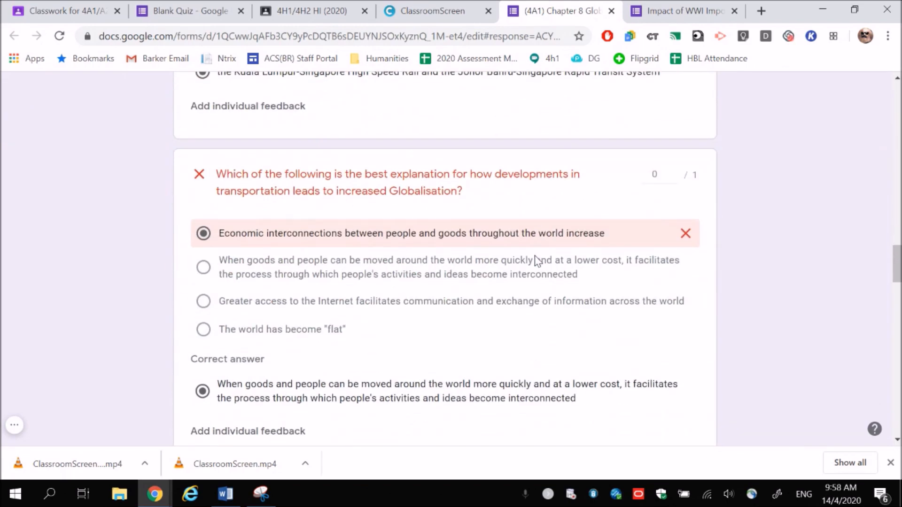
scroll(538, 260, "down", 15)
scroll(536, 258, "up", 10)
scroll(534, 263, "up", 20)
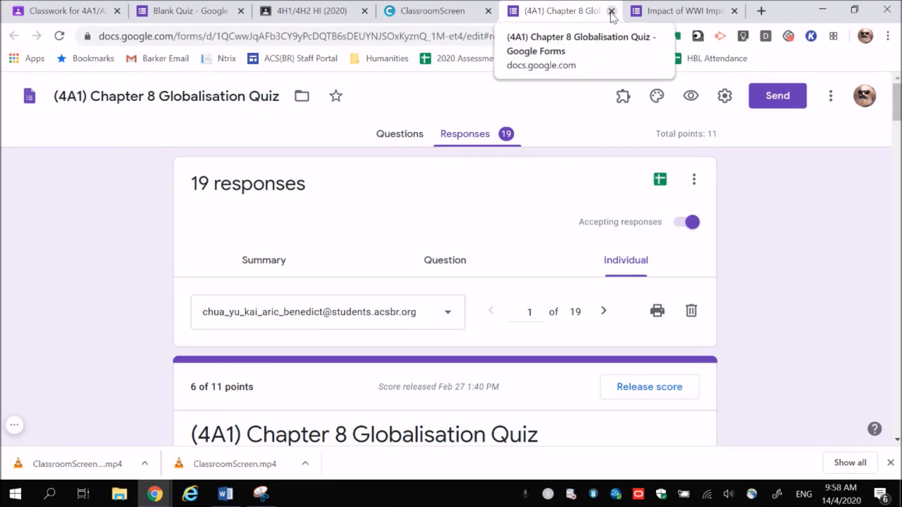
- Close the Chapter 8 Globalisation, Impact of WWI and Blank Quiz forms and return to the 4A1/A2 SSH (2020) assignment draft
left_click(611, 10)
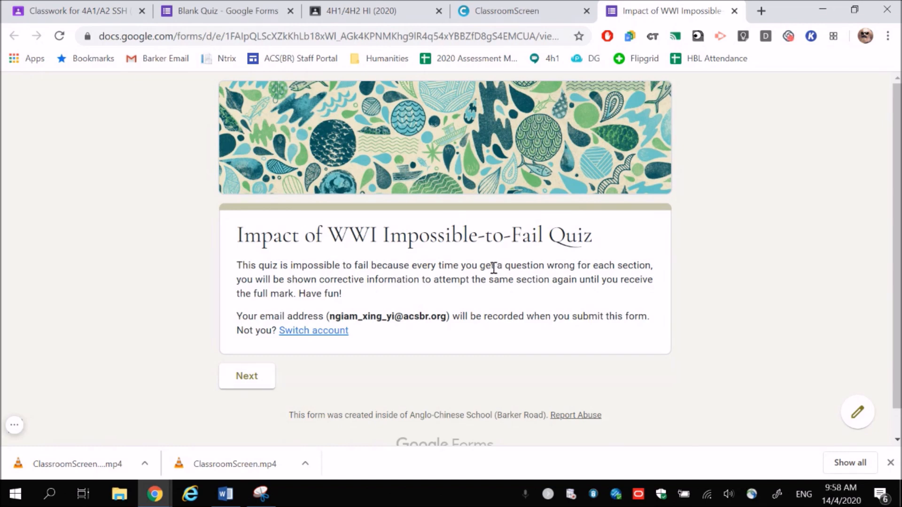
left_click(735, 12)
left_click(275, 10)
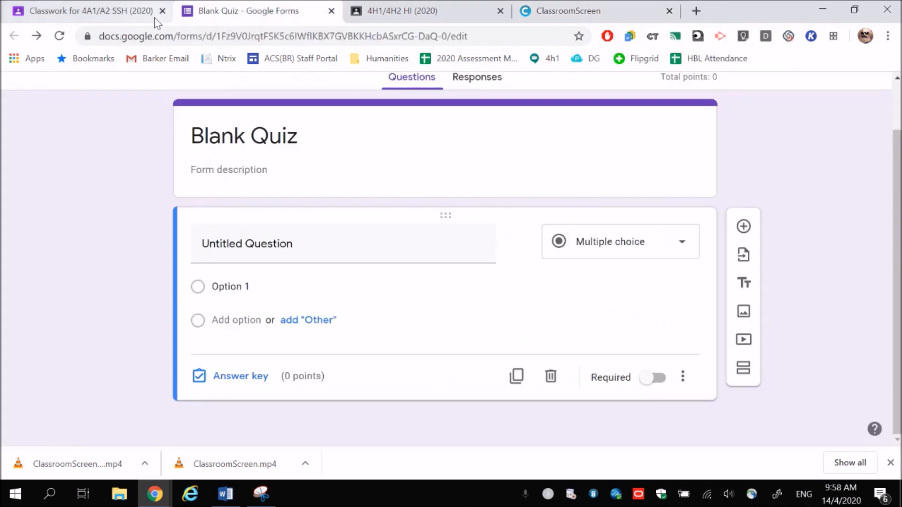
left_click(332, 11)
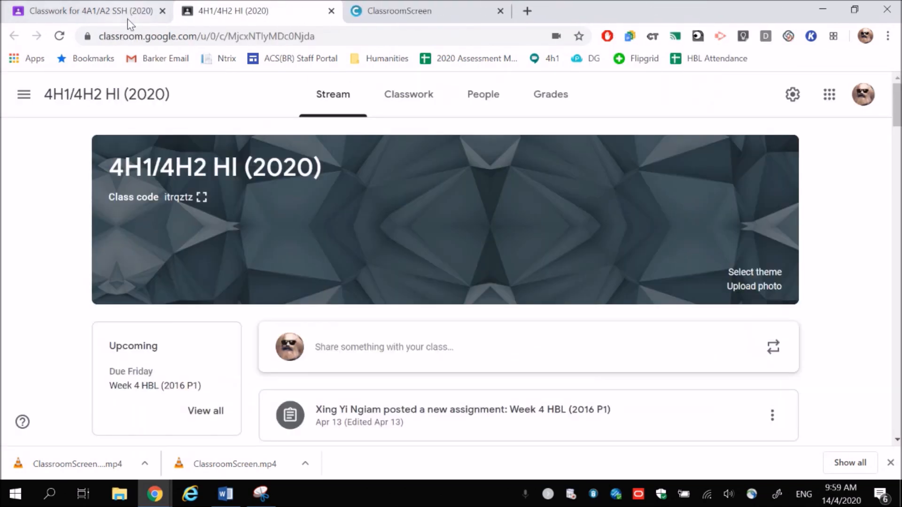
left_click(128, 19)
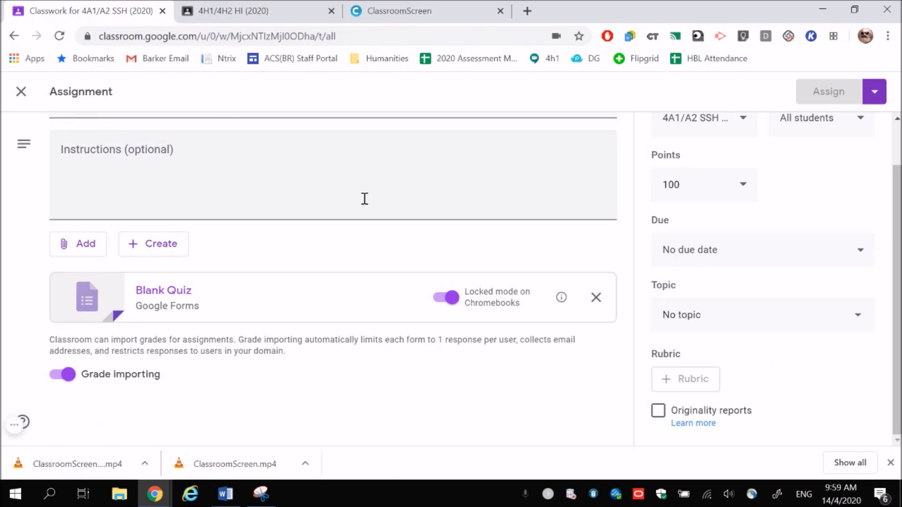
- Check which classes and students the assignment can be given to, without changing the selection
scroll(796, 296, "up", 2)
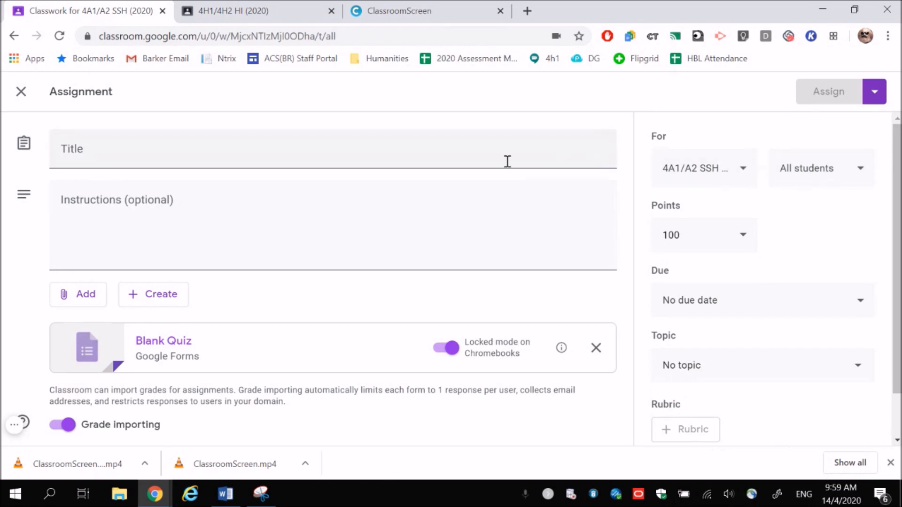
left_click(746, 177)
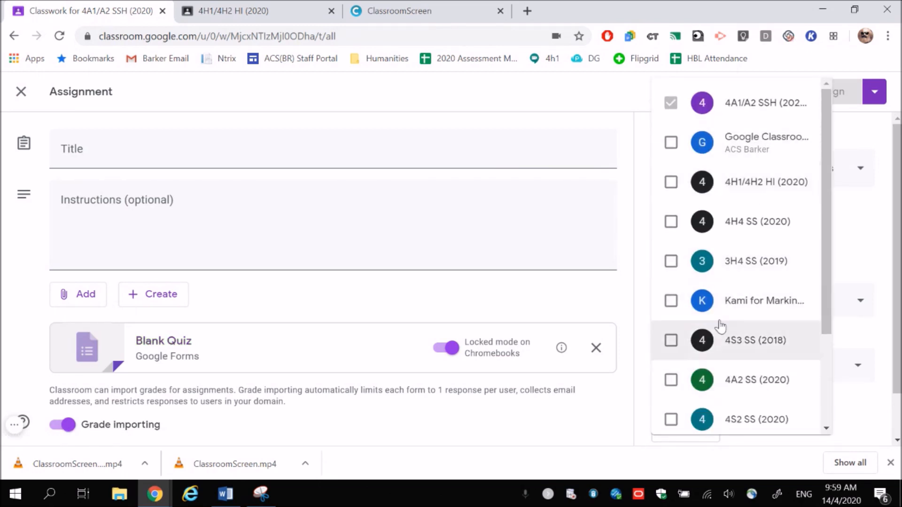
left_click(568, 219)
left_click(830, 173)
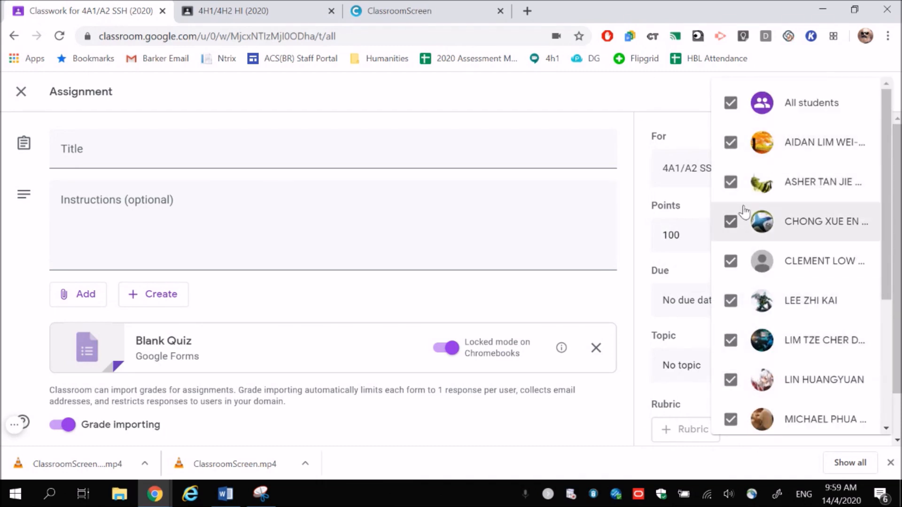
left_click(619, 129)
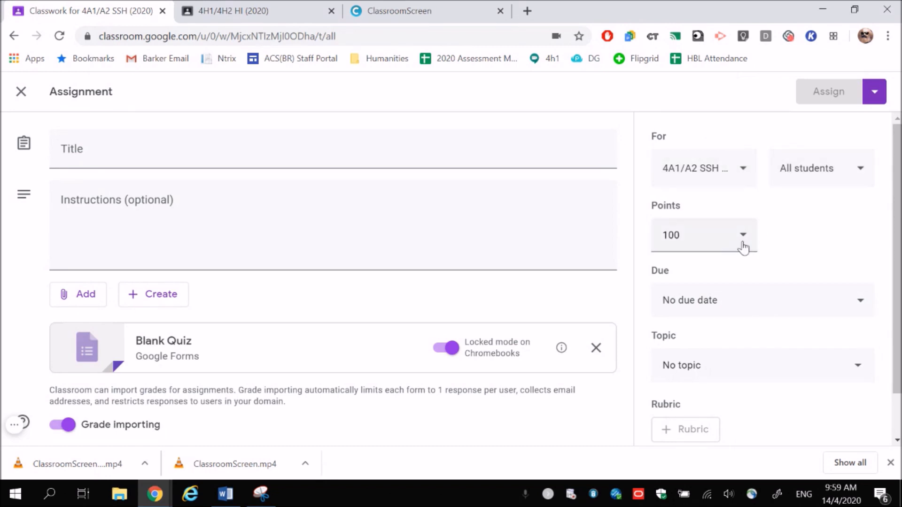
- Check the assignment's due date, topic, rubric and originality report options without changing any of them
left_click(813, 302)
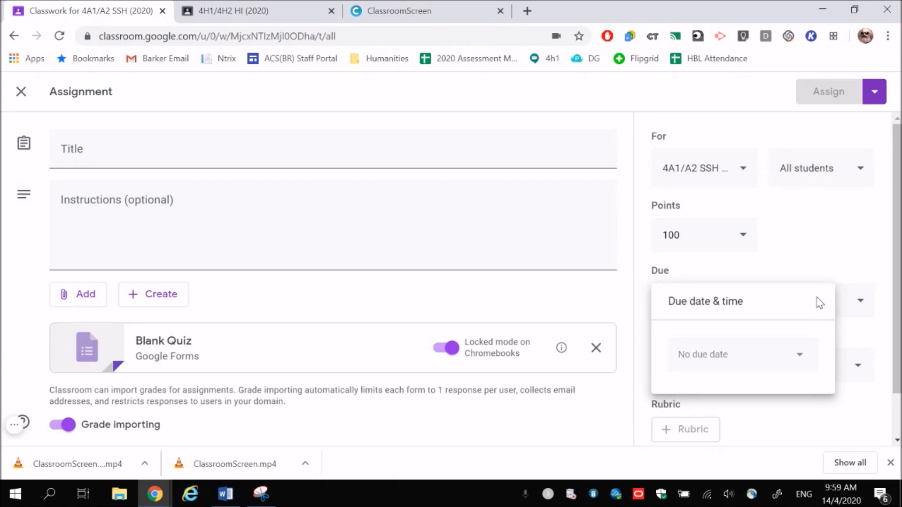
left_click(819, 249)
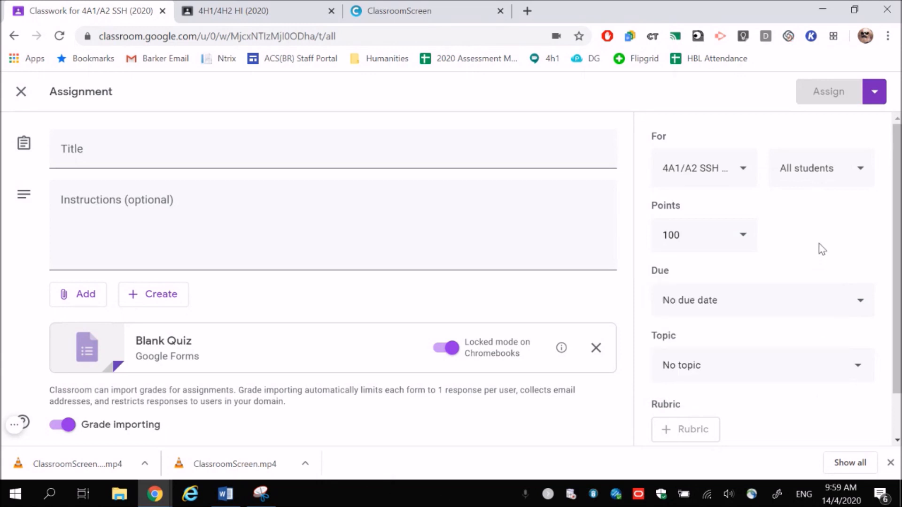
left_click(822, 374)
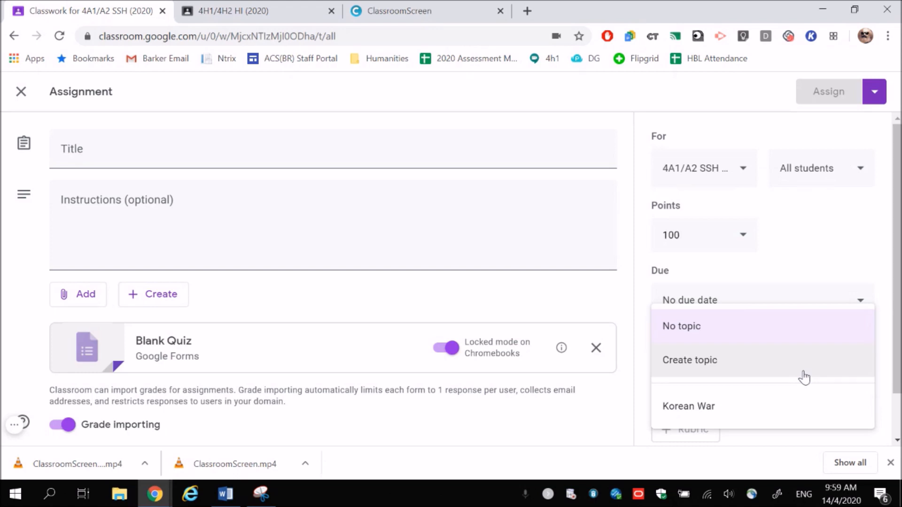
left_click(620, 307)
scroll(707, 413, "down", 1)
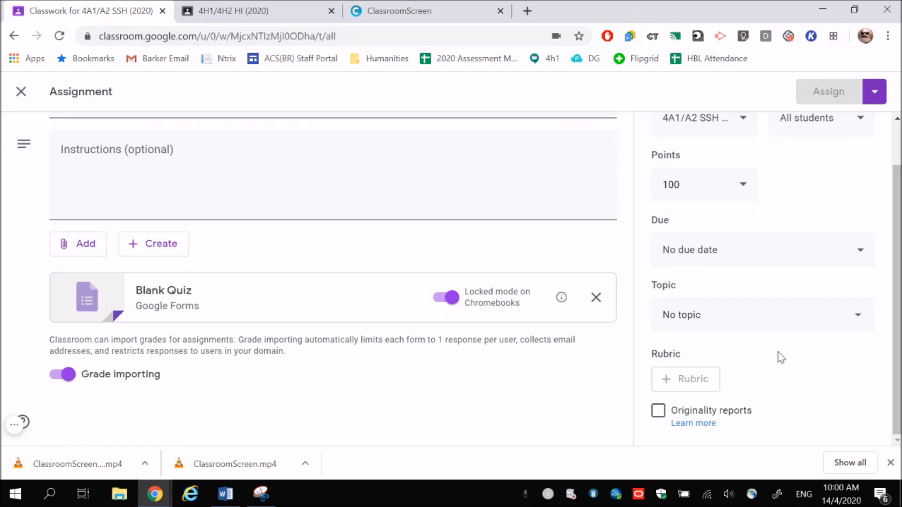
scroll(776, 356, "up", 1)
scroll(771, 355, "down", 1)
scroll(796, 338, "up", 1)
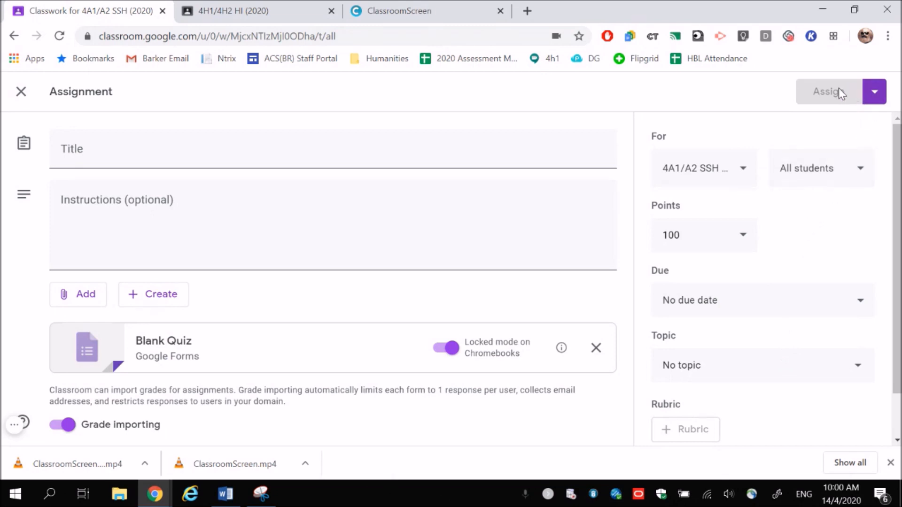
- Check the alternatives to assigning immediately, close them, and switch to the ClassroomScreen page with the Google Classroom 102 outline
left_click(874, 94)
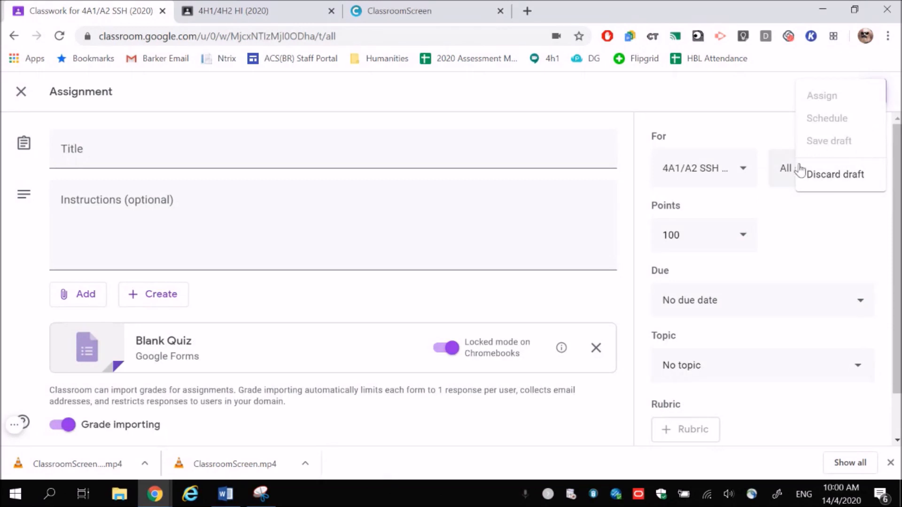
left_click(667, 98)
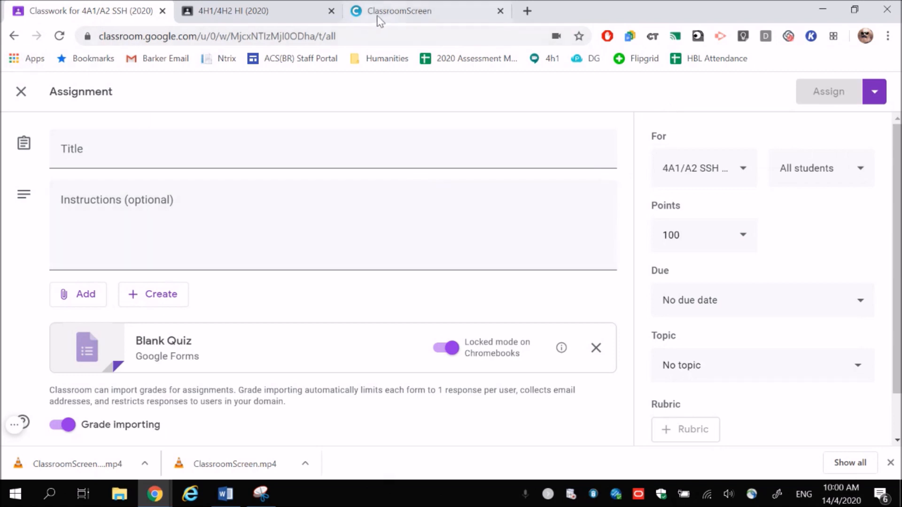
left_click(399, 11)
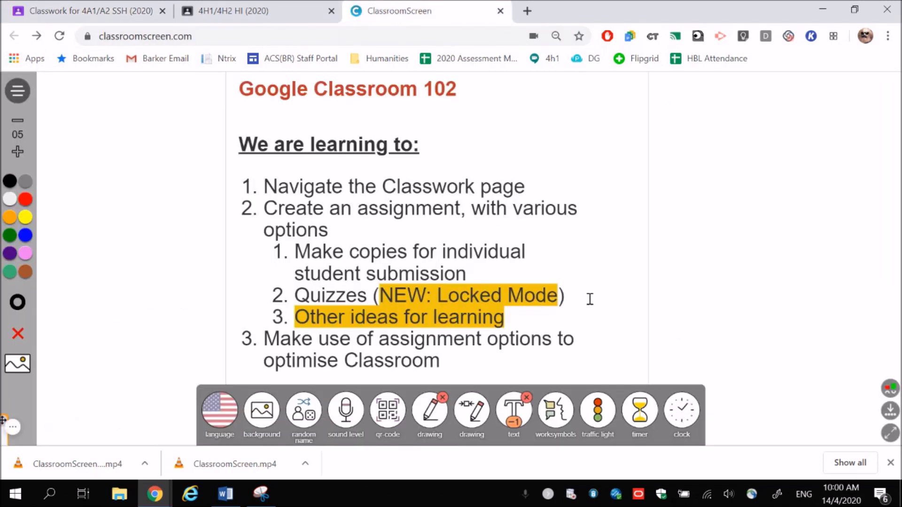